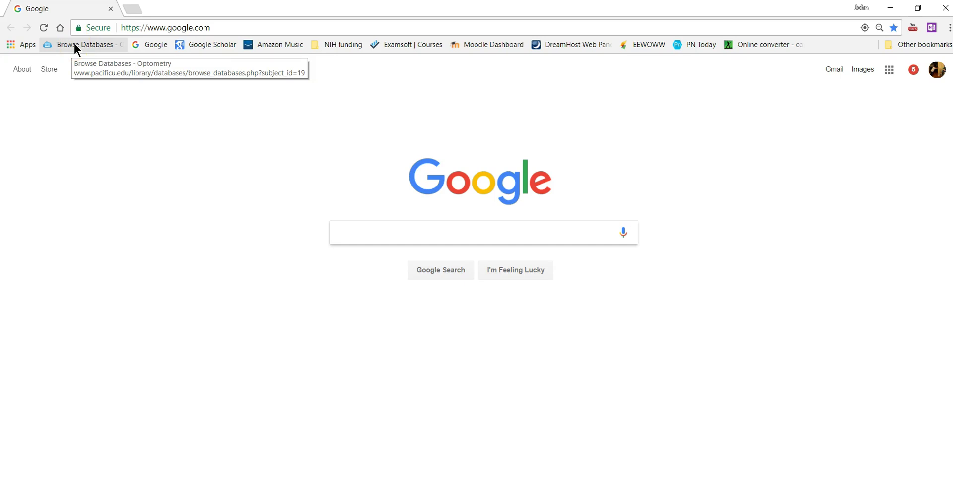
Step: Open the bookmarked library database list and filter it to the Optometry subject
left_click(74, 45)
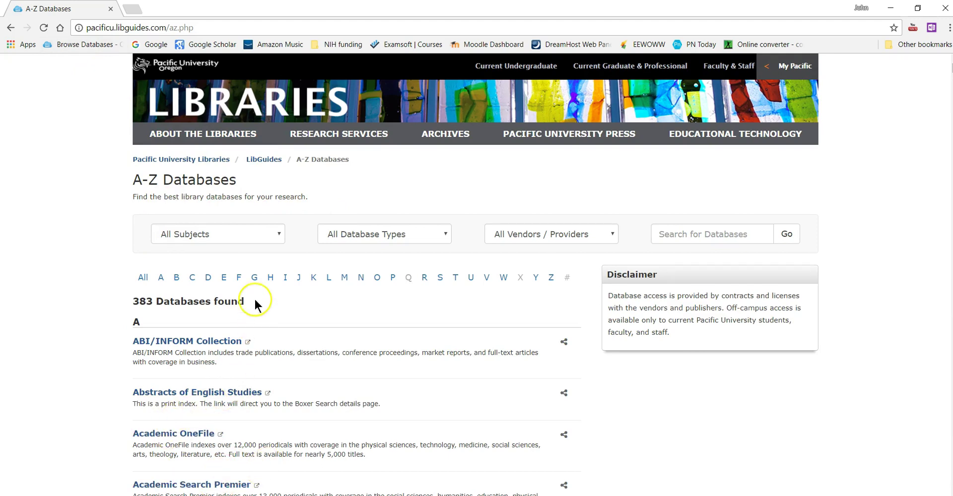
left_click(278, 234)
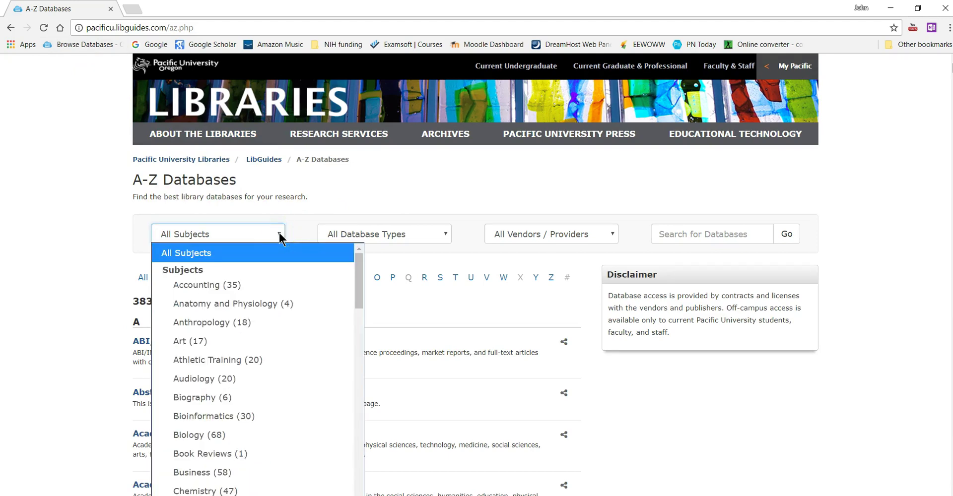
left_click_drag(359, 298, 362, 446)
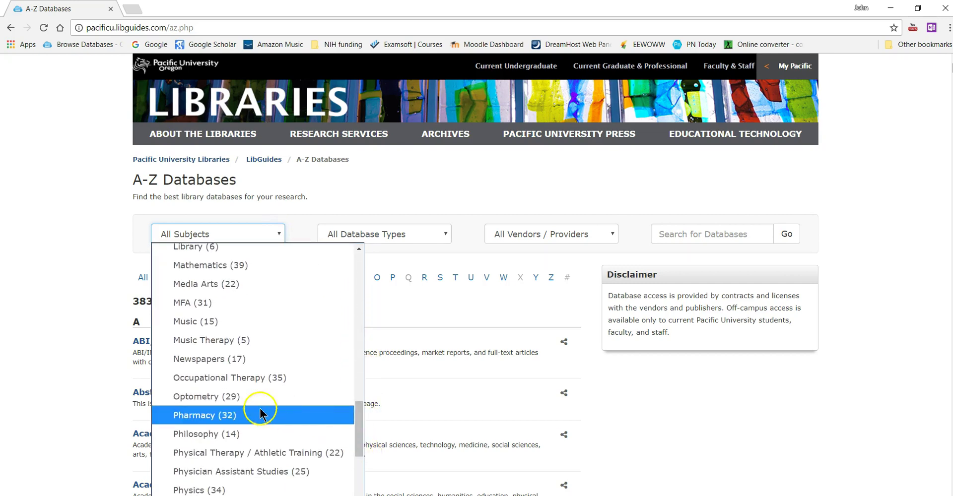
left_click(208, 396)
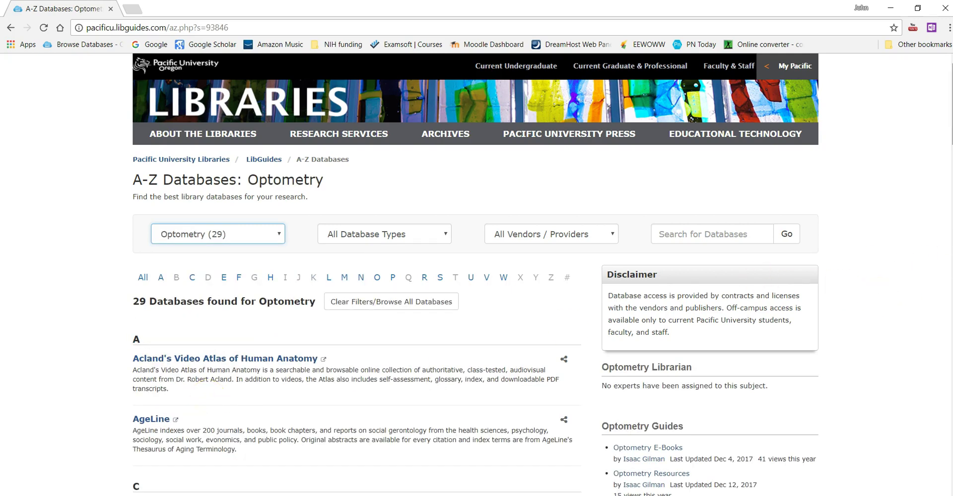
Step: Find the new RefWorks entry in the Optometry database list and open it
scroll(476, 274, "down", 7)
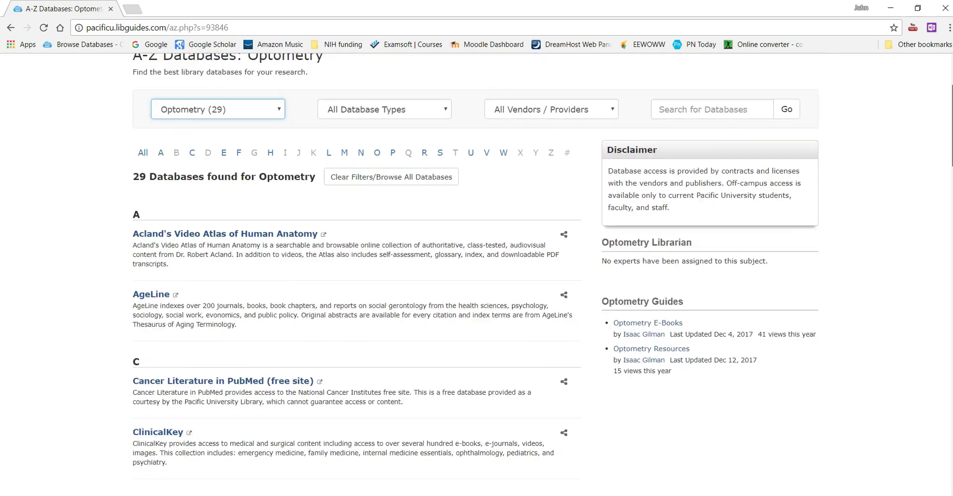
scroll(357, 274, "down", 19)
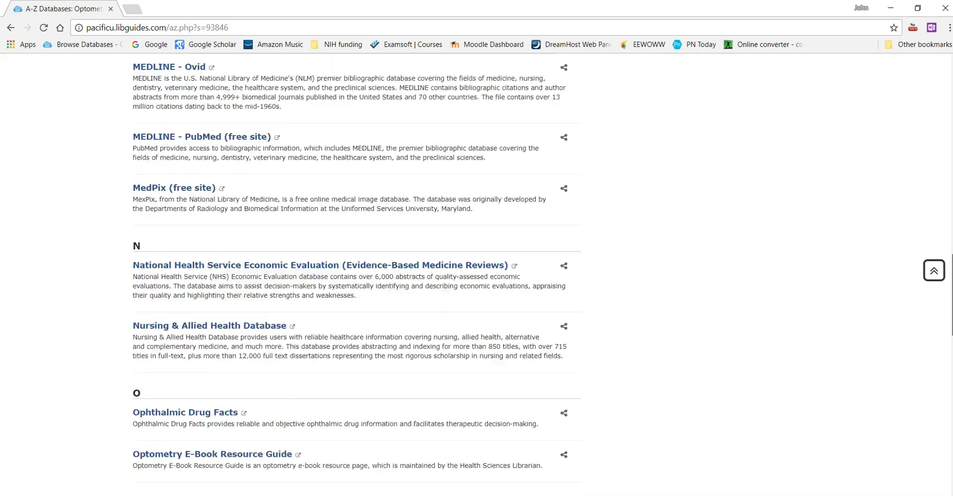
scroll(250, 256, "down", 6)
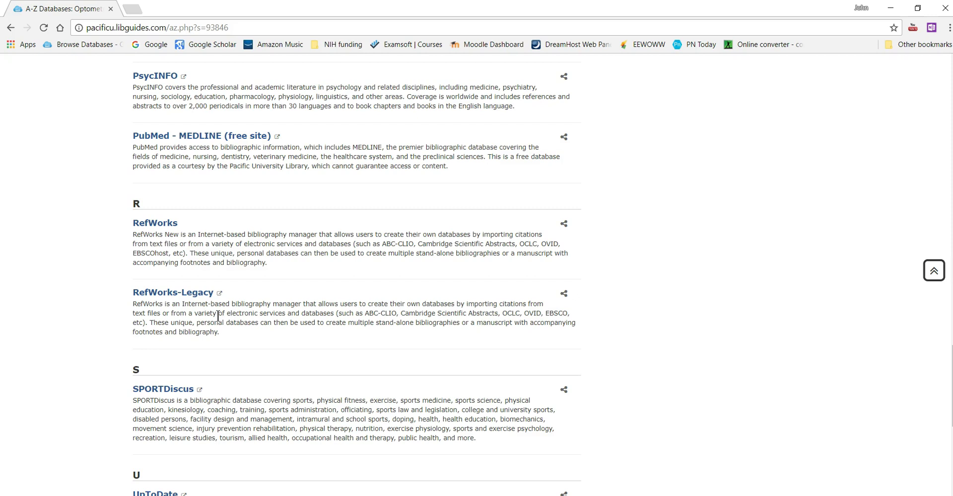
left_click(154, 226)
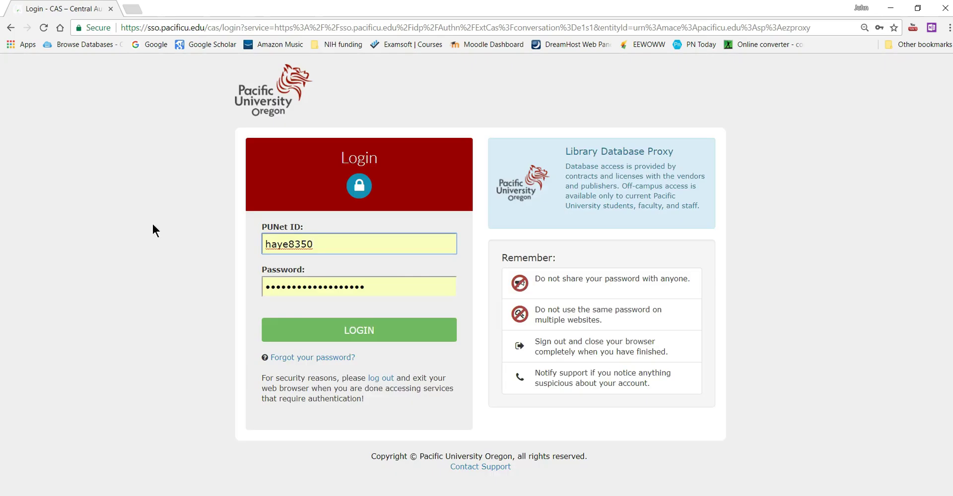
Step: Log in to the university library proxy and sign in to RefWorks with the saved account credentials
left_click(353, 331)
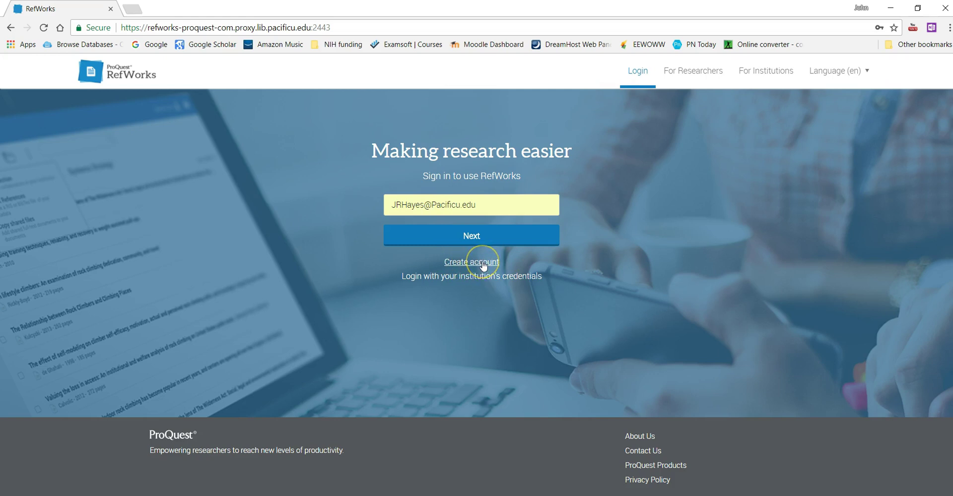
left_click(476, 246)
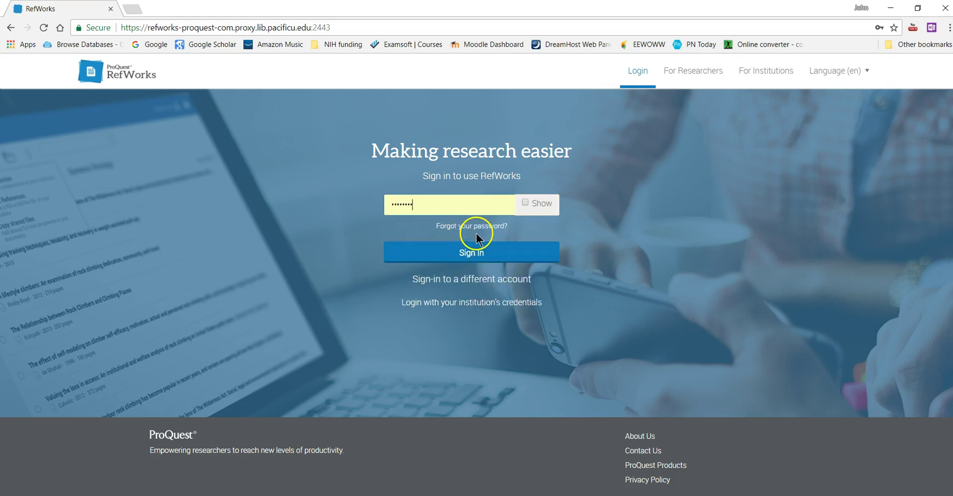
left_click(472, 255)
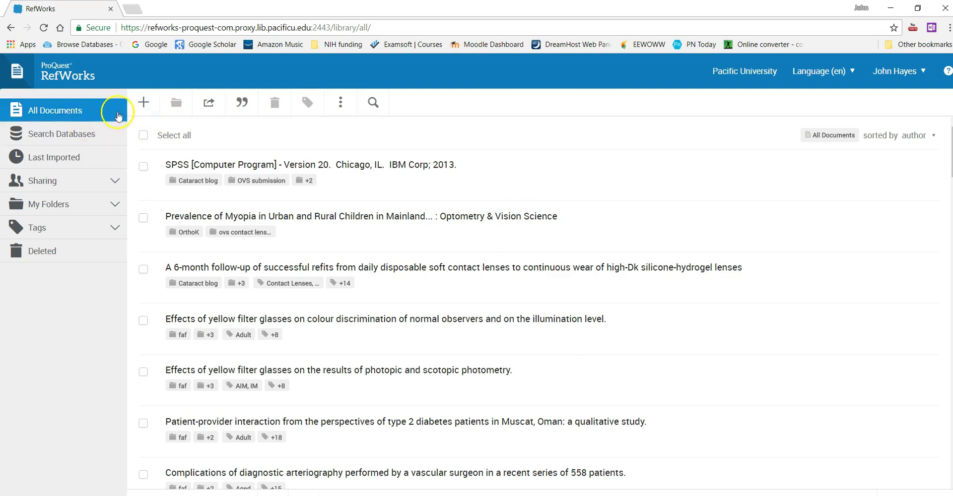
left_click(142, 107)
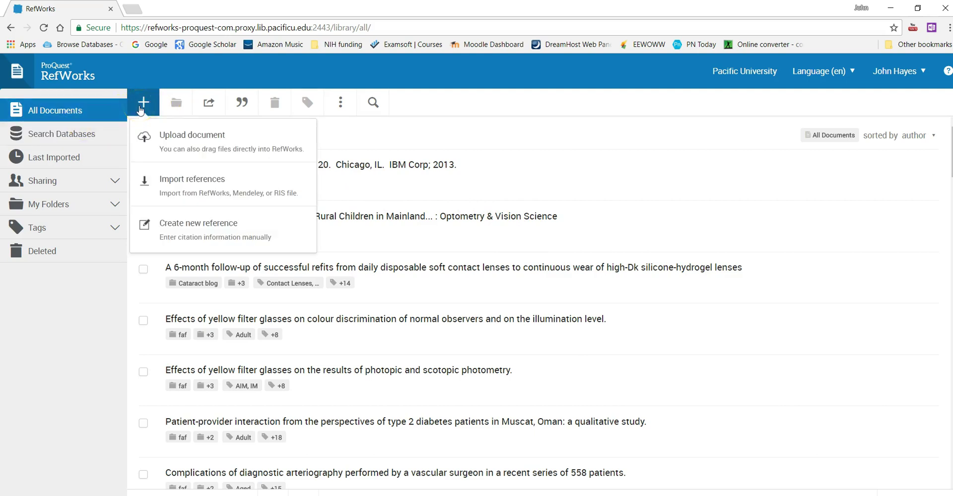
left_click(142, 105)
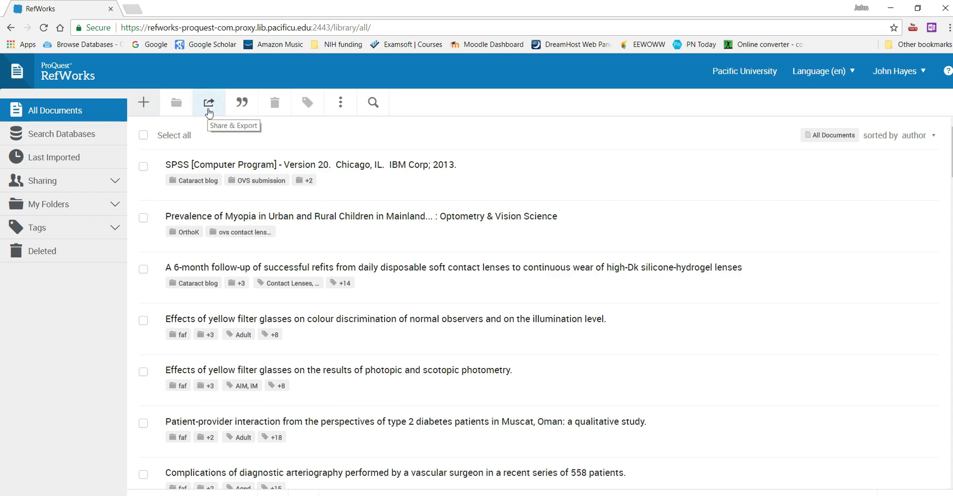
left_click(241, 104)
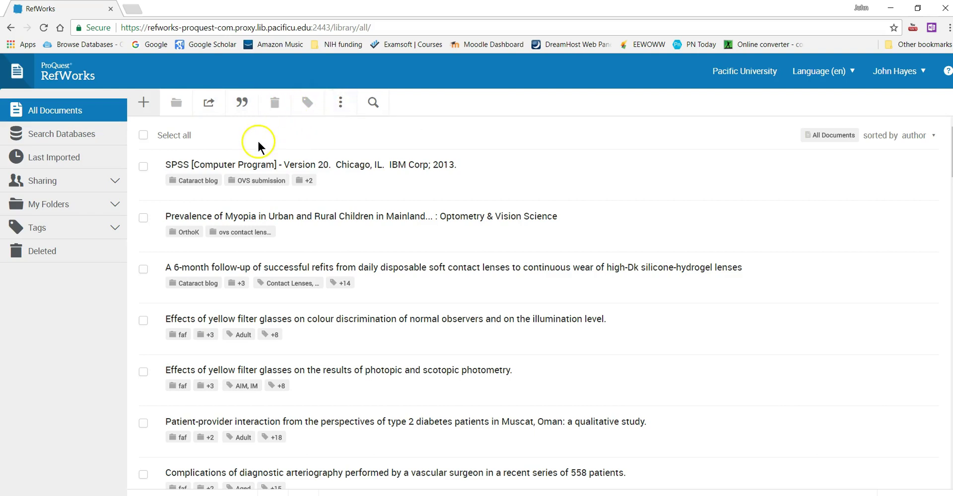
Step: Open the RefWorks Tools page and examine the add-ons for saving web references and citing in Microsoft Word and Google Docs
left_click(340, 105)
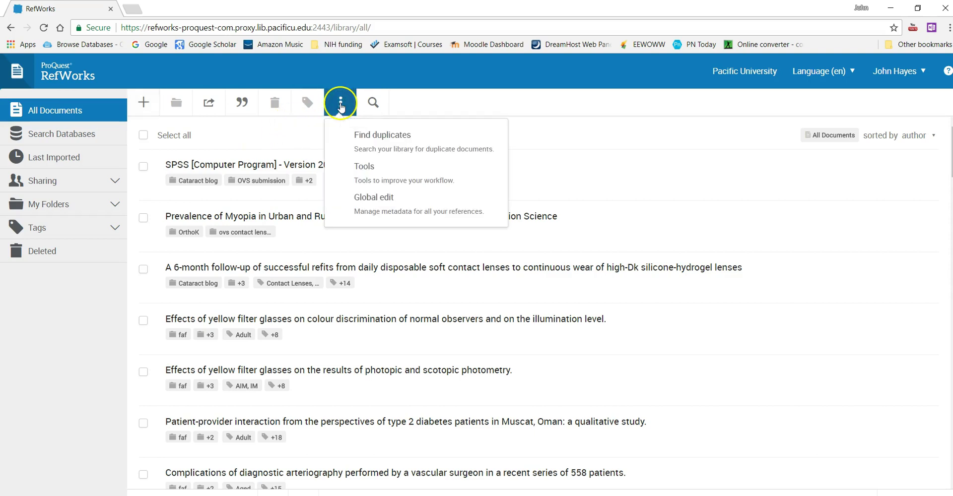
left_click(372, 169)
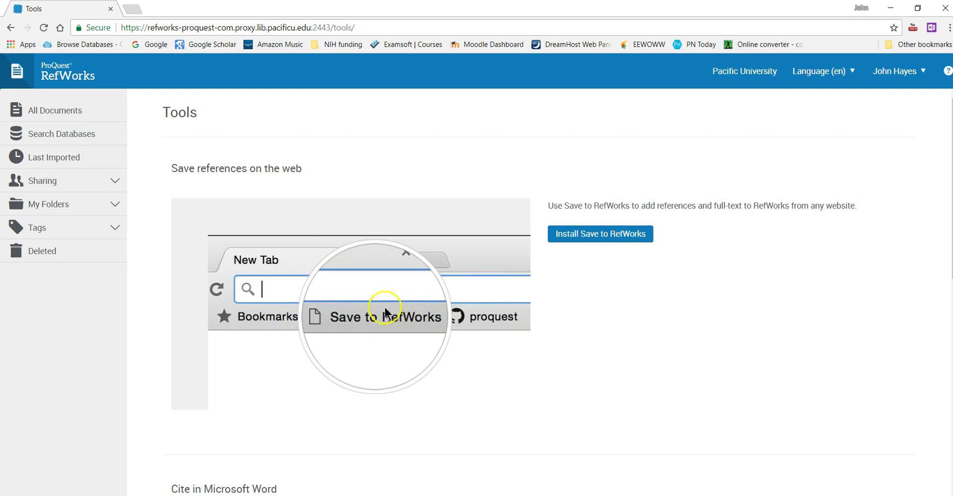
scroll(496, 293, "down", 6)
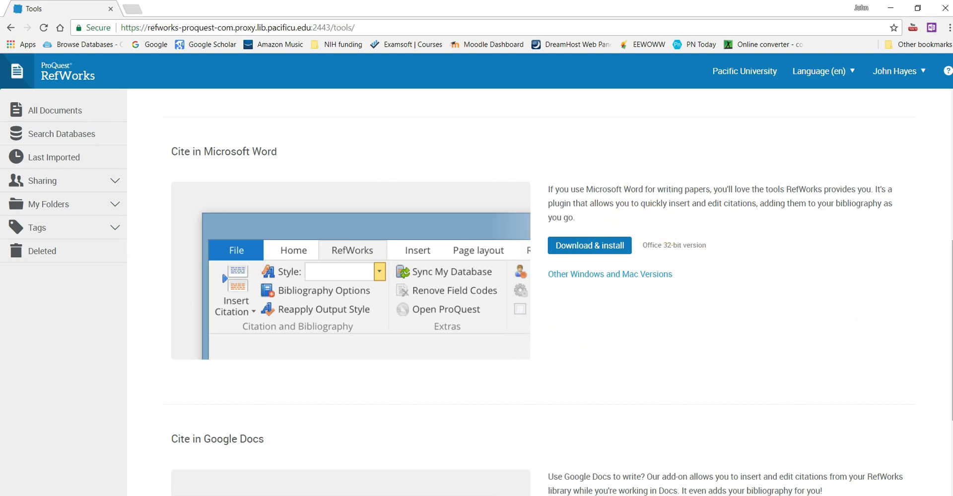
scroll(951, 297, "down", 2)
scroll(248, 283, "down", 2)
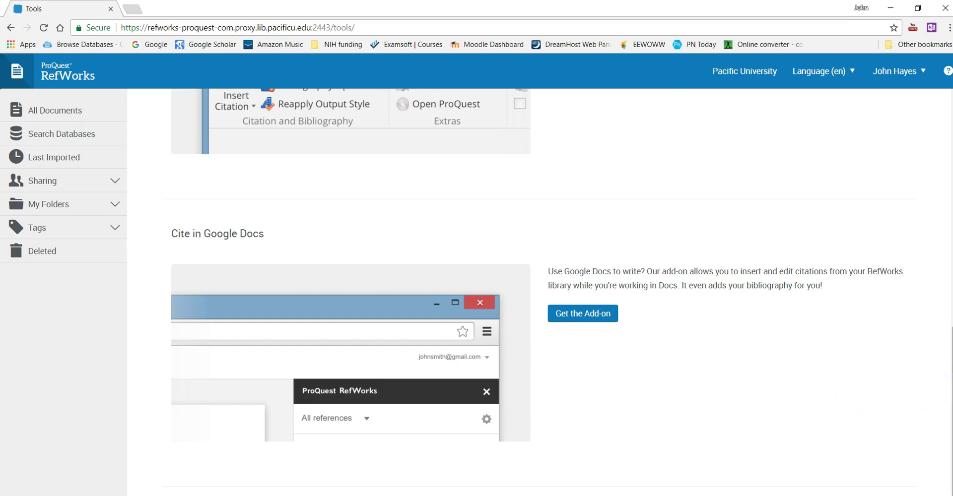
left_click(948, 305)
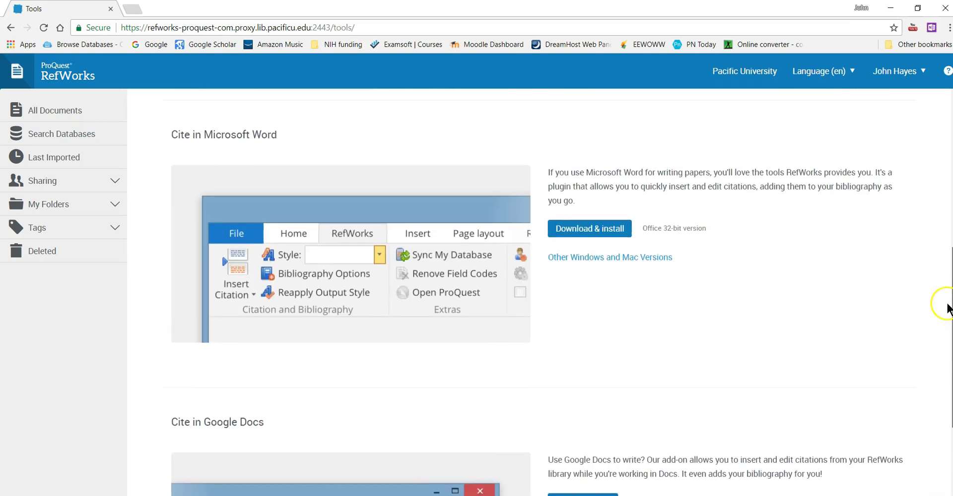
left_click_drag(947, 305, 939, 300)
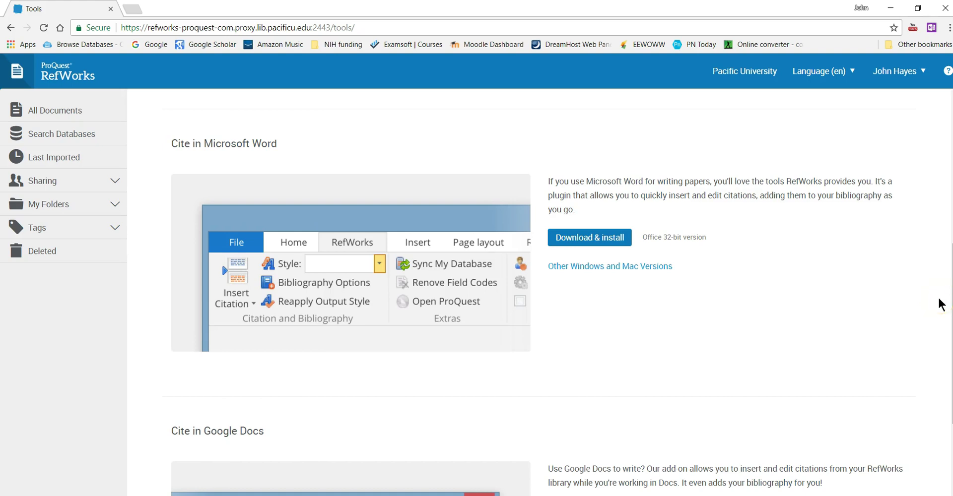
left_click(568, 152)
Step: Go to the RefWorks database search and select PubMed as the search provider
left_click(57, 135)
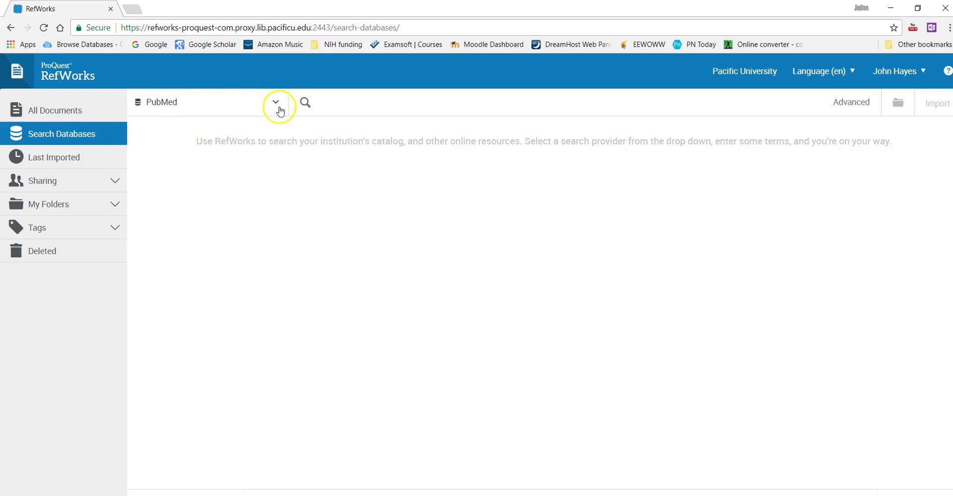
left_click(161, 104)
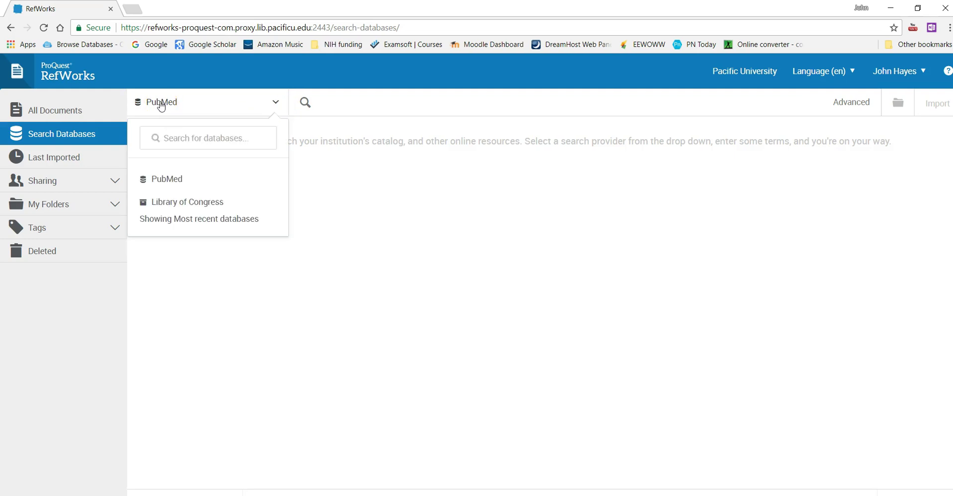
left_click(168, 179)
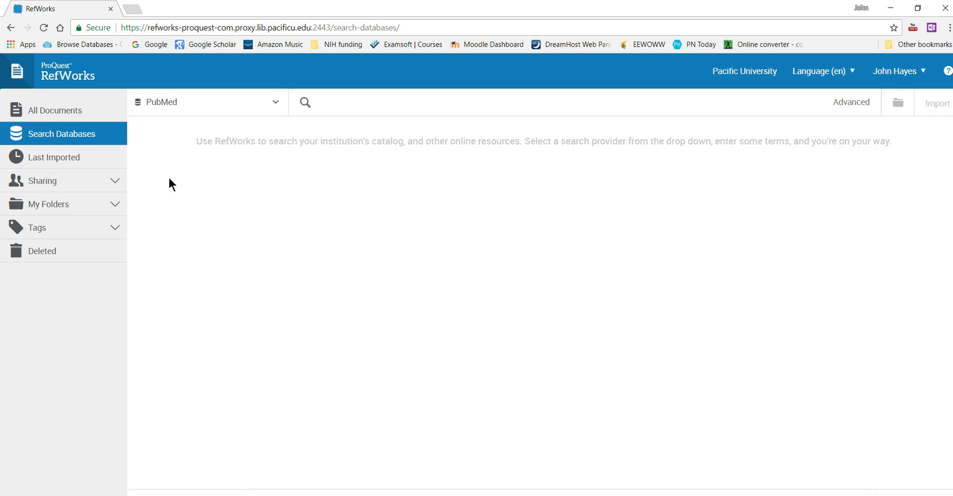
left_click(305, 103)
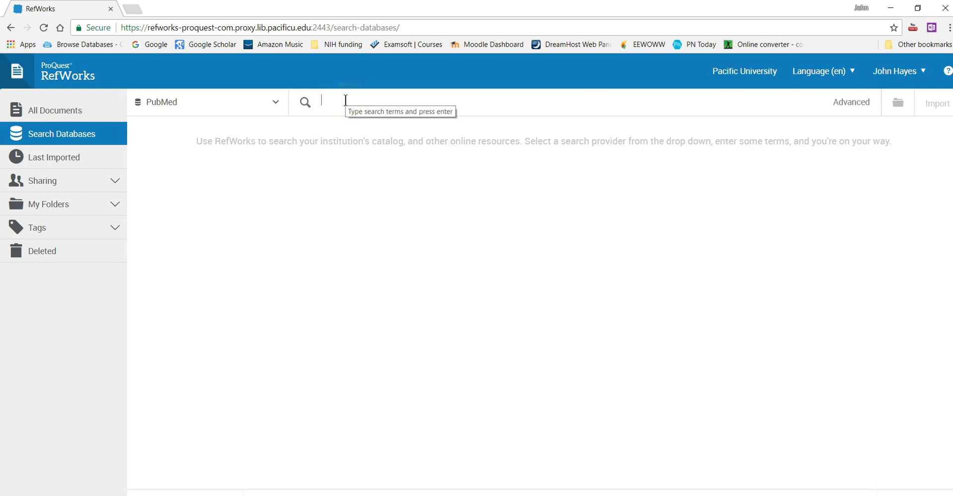
type("myopl")
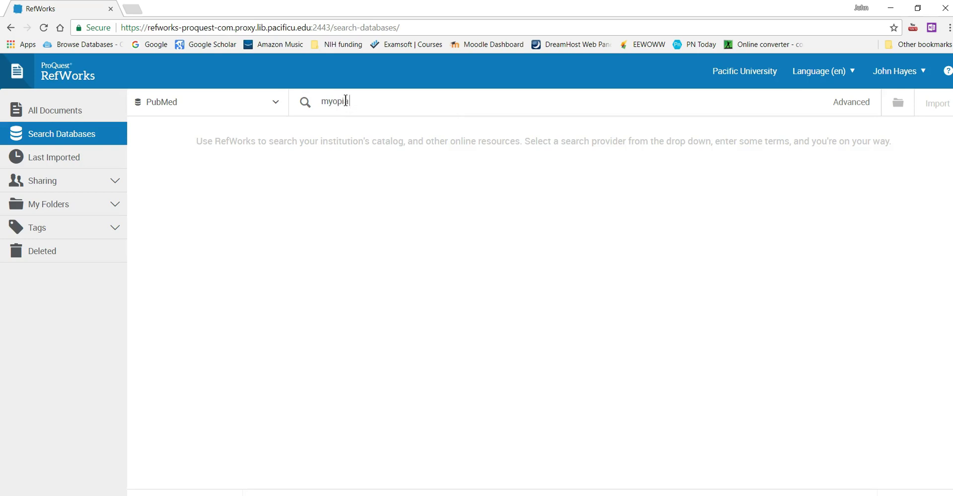
type("a")
Step: Run an advanced PubMed search for myopia AND chromatic aberration, with both terms matched anywhere
left_click(846, 107)
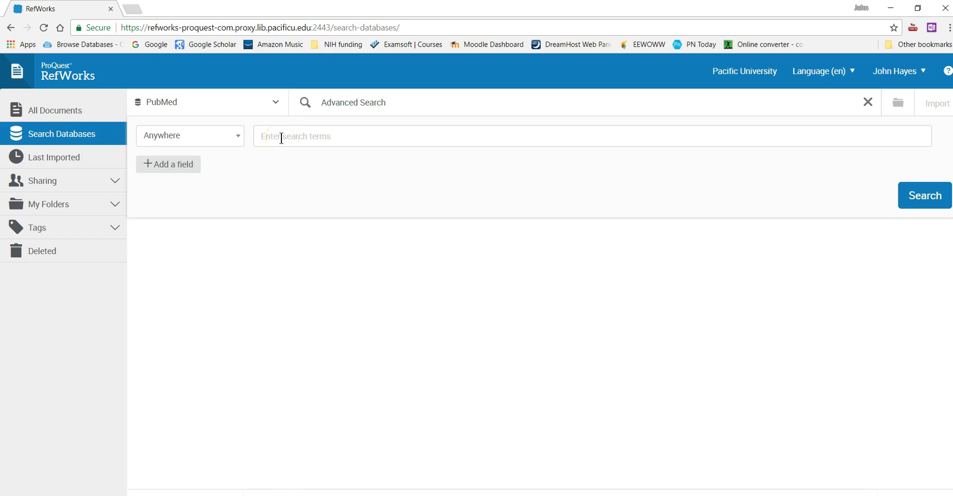
left_click(261, 134)
type("myopia")
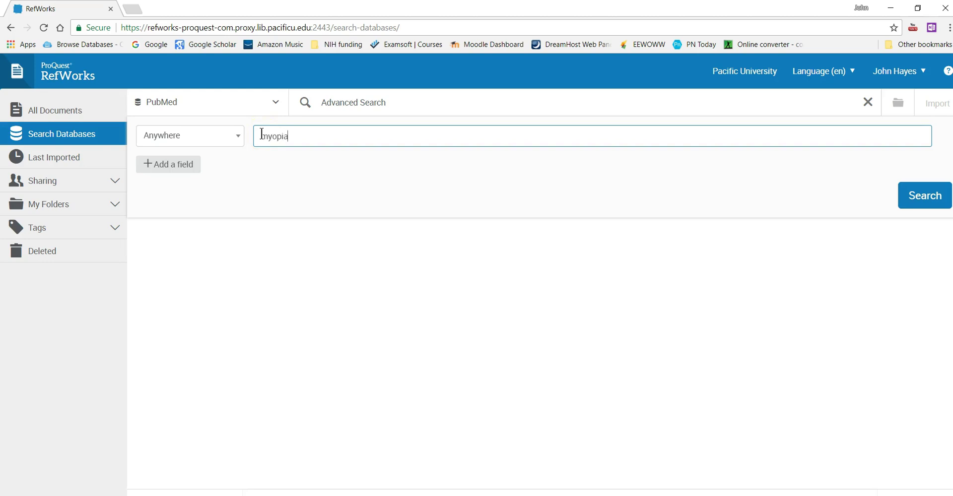
left_click(183, 167)
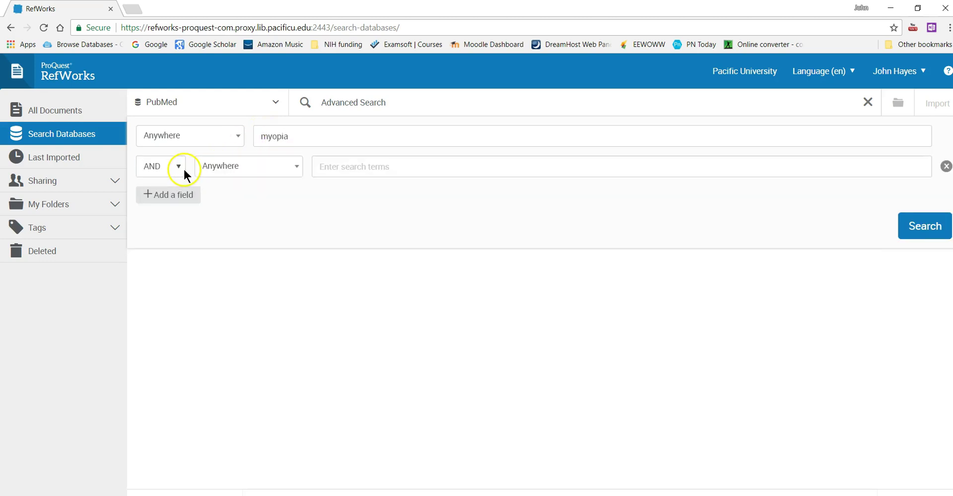
left_click(339, 169)
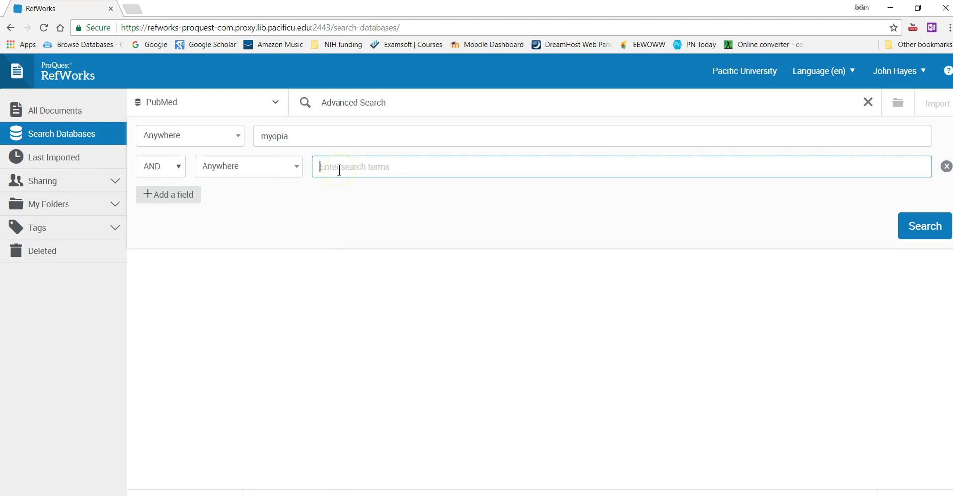
type("chromatic aberration")
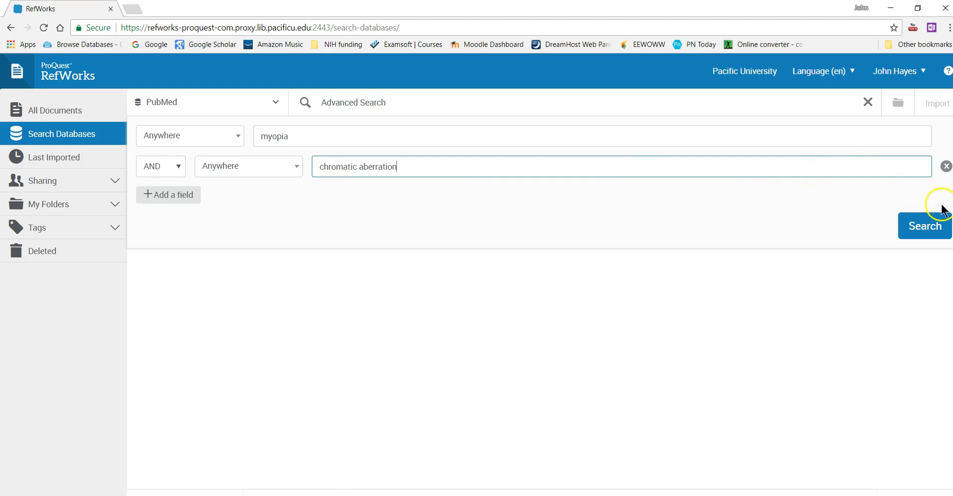
left_click(925, 228)
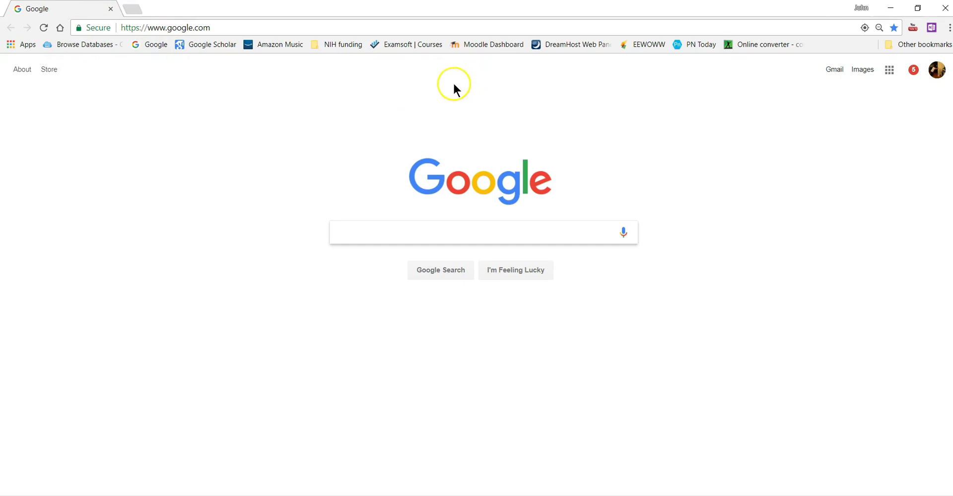
Step: Open Google Scholar from the bookmarks and search its articles for "poag"
left_click(209, 44)
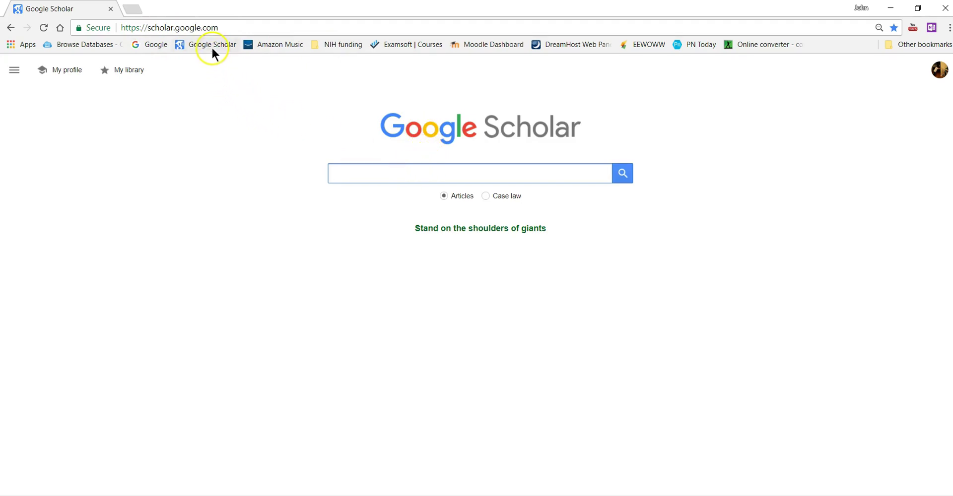
left_click(360, 172)
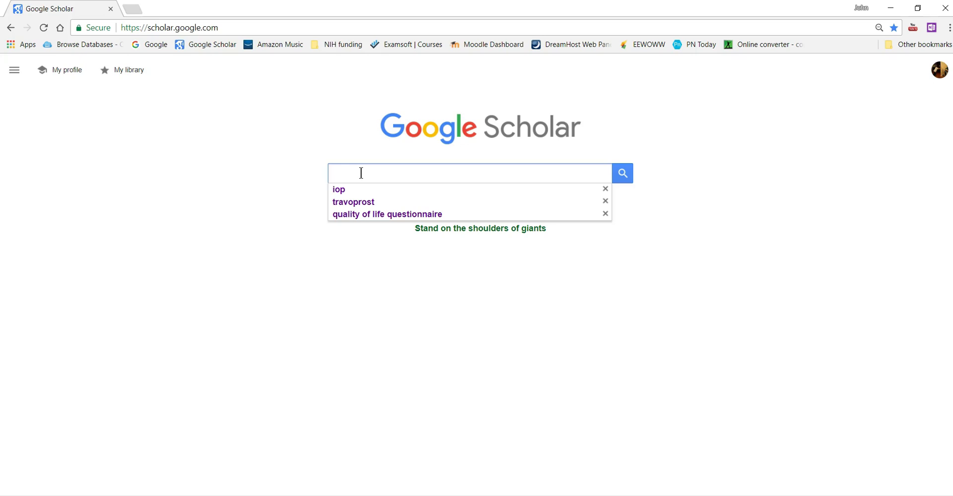
type("poag")
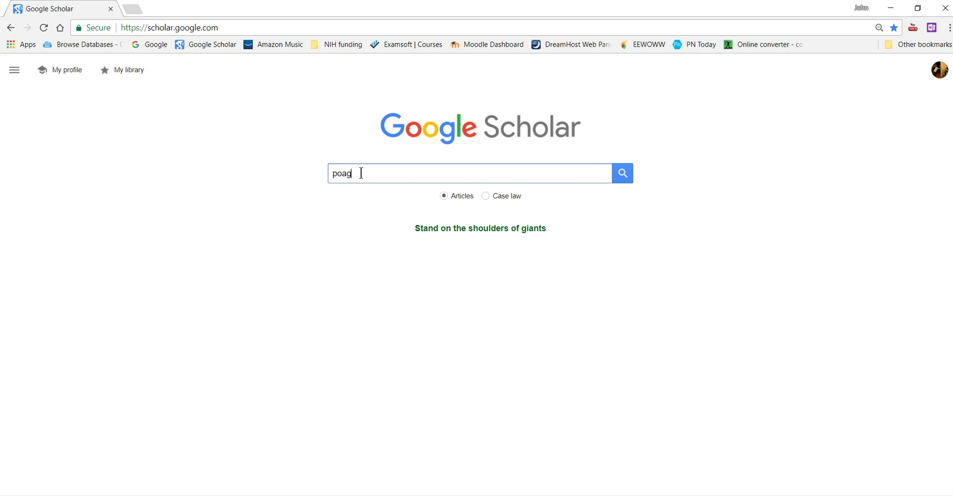
key("Return")
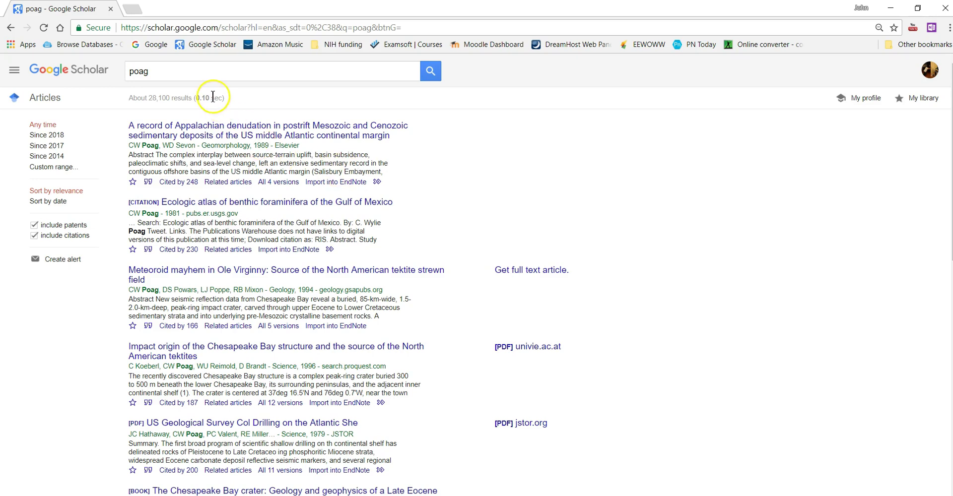
Step: Replace the current Google Scholar query and search the articles for "glaucoma"
left_click(144, 67)
double_click(143, 68)
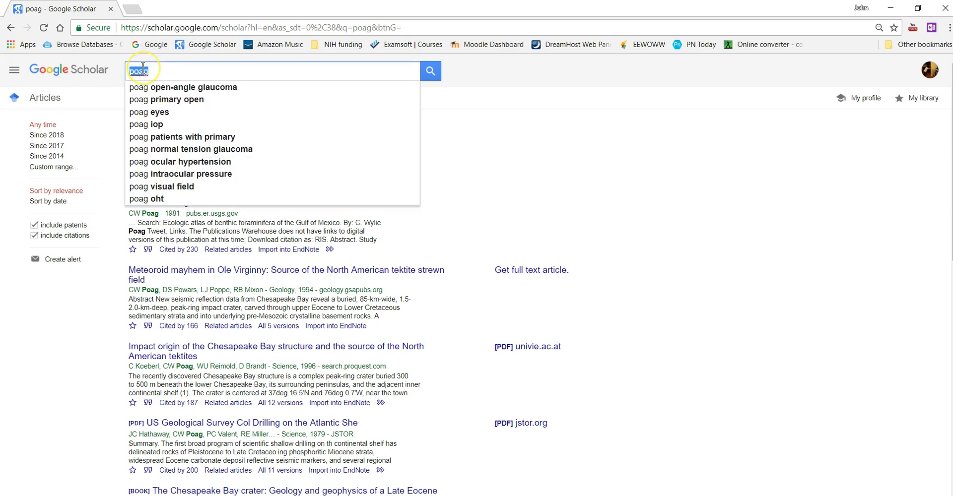
type("ga")
key("BackSpace")
type("la")
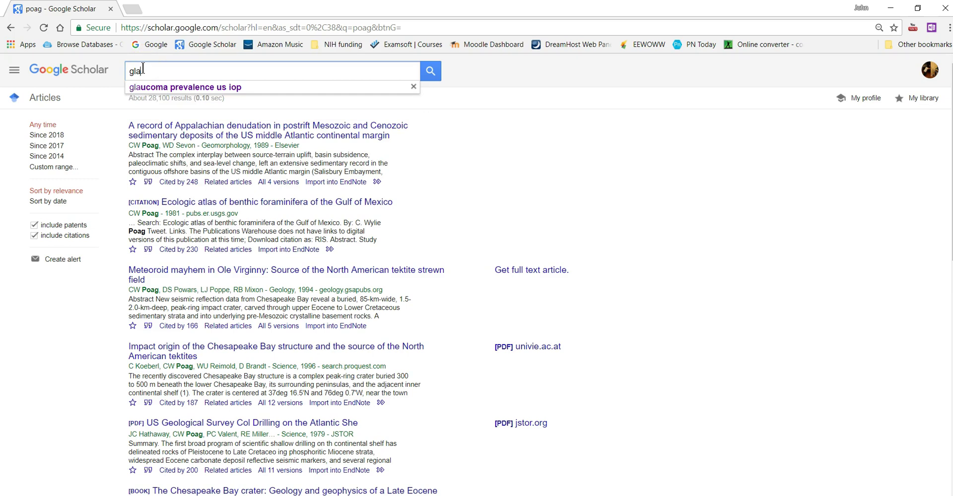
type("ucoma")
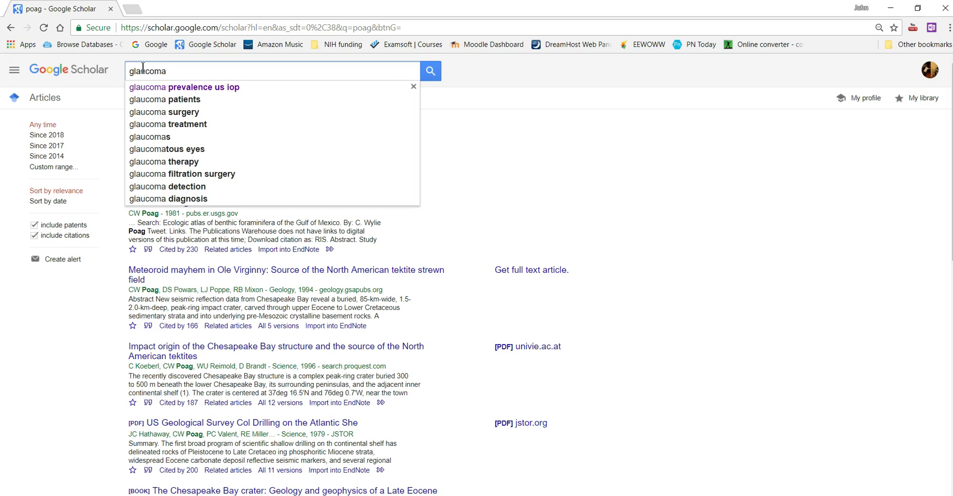
key("Return")
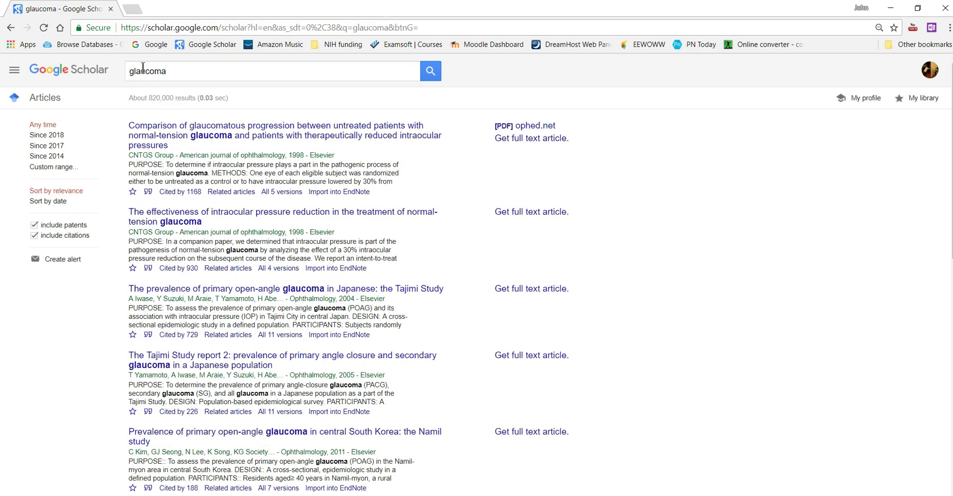
Step: Narrow the glaucoma article search by adding the drug name, using the suggested spelling "glaucoma travatan"
left_click(193, 71)
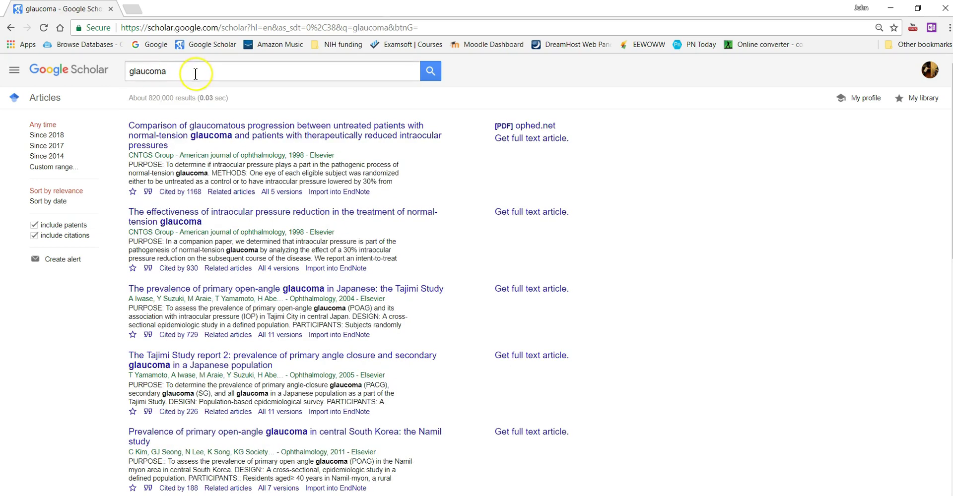
type("trv")
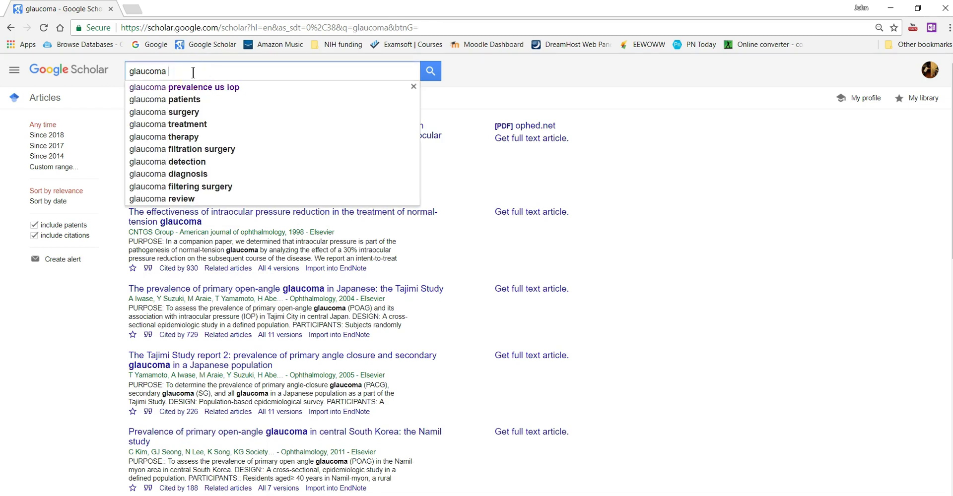
type("atan")
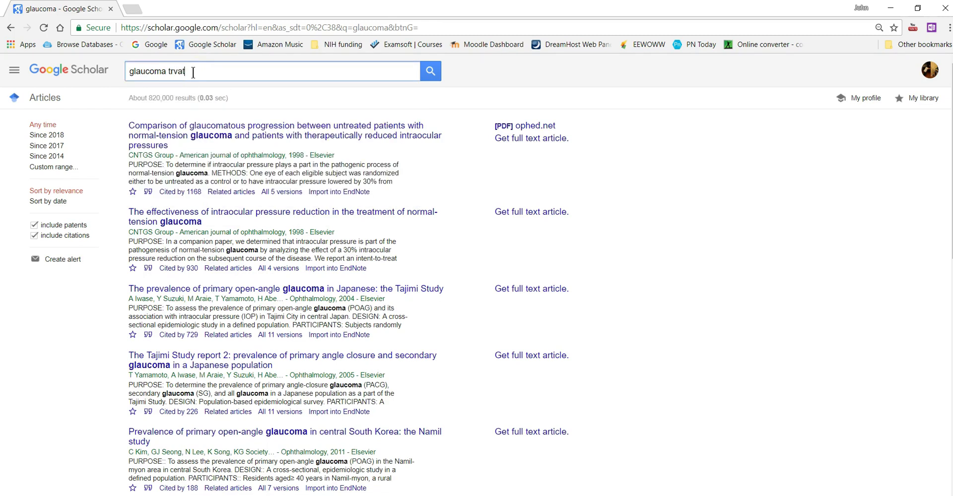
key("Return")
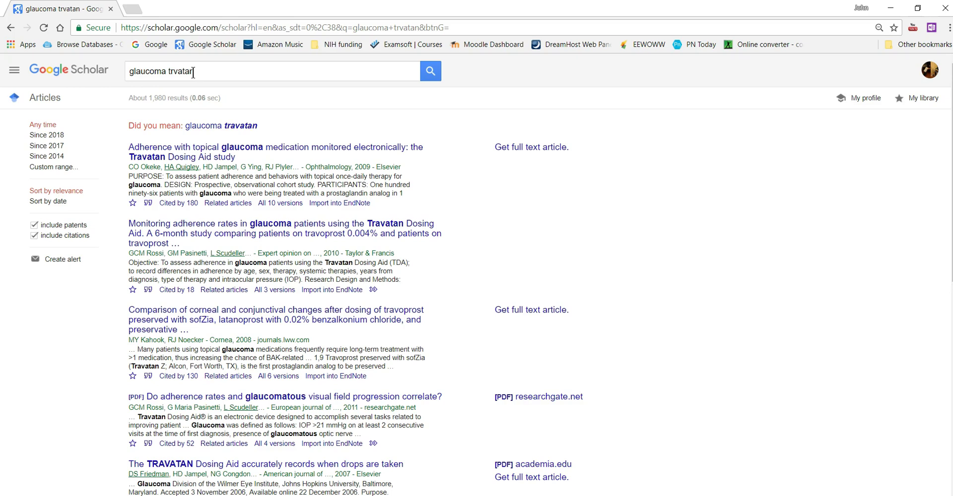
left_click(243, 125)
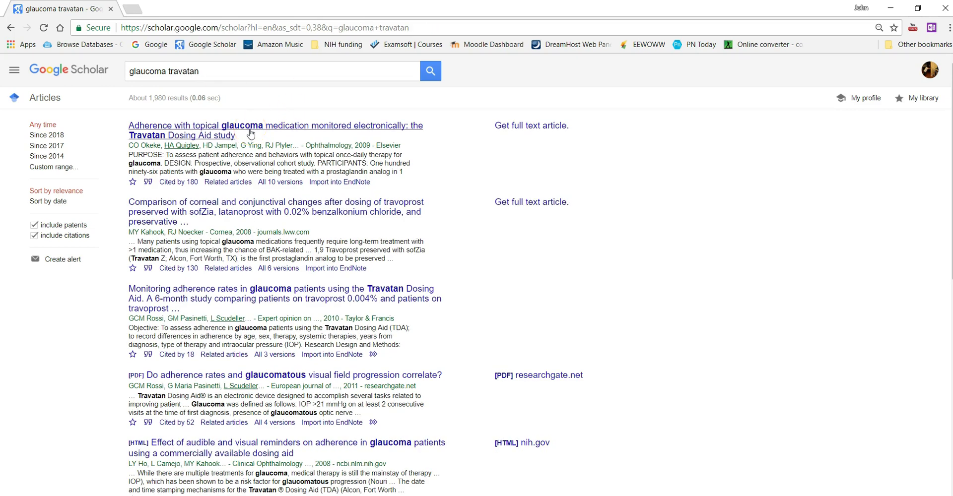
left_click(211, 135)
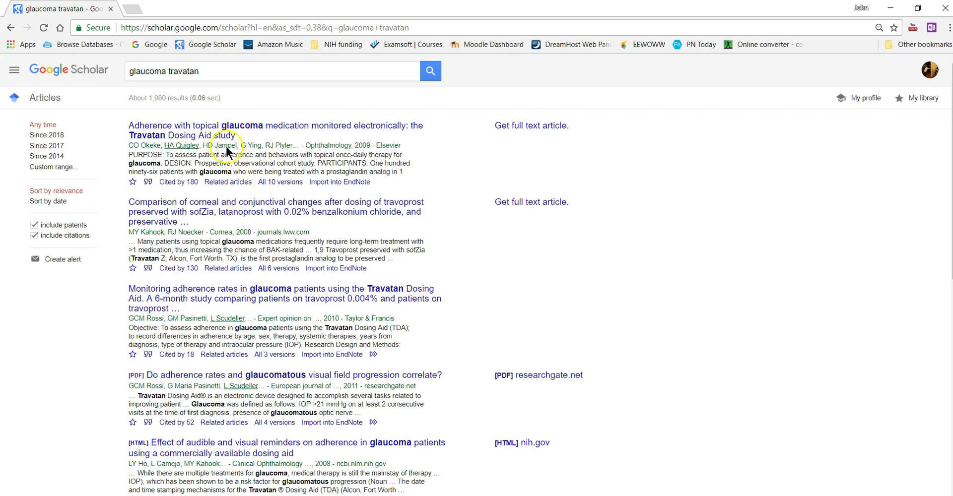
Step: Refine the article search to "glaucoma travatan meta" to find meta-analyses
left_click(218, 77)
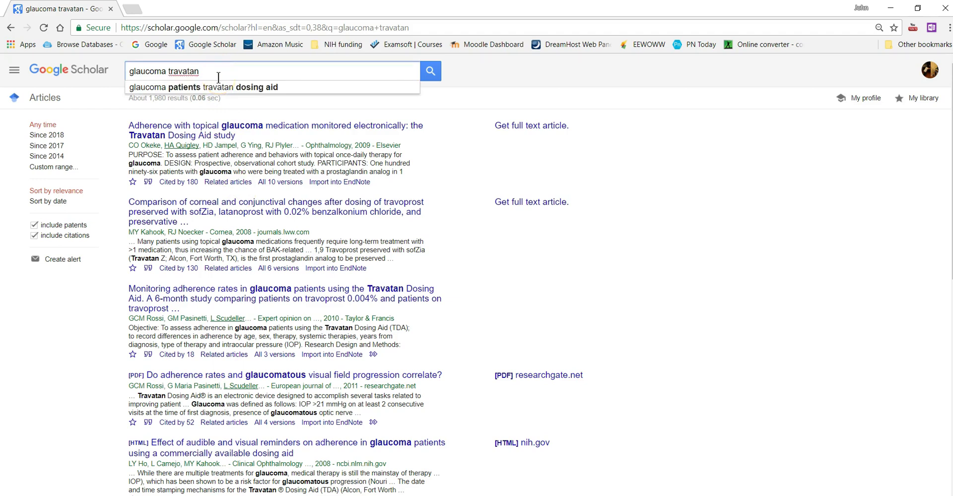
type("met")
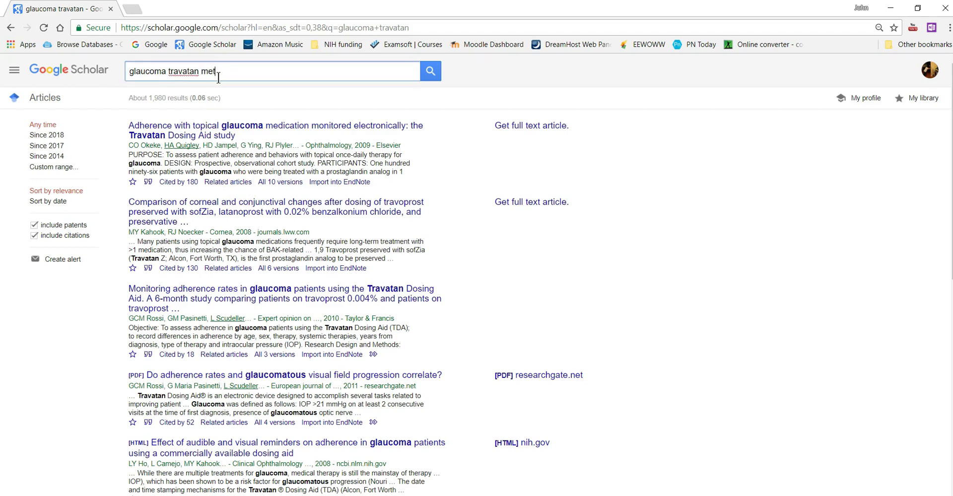
type("a")
key("Return")
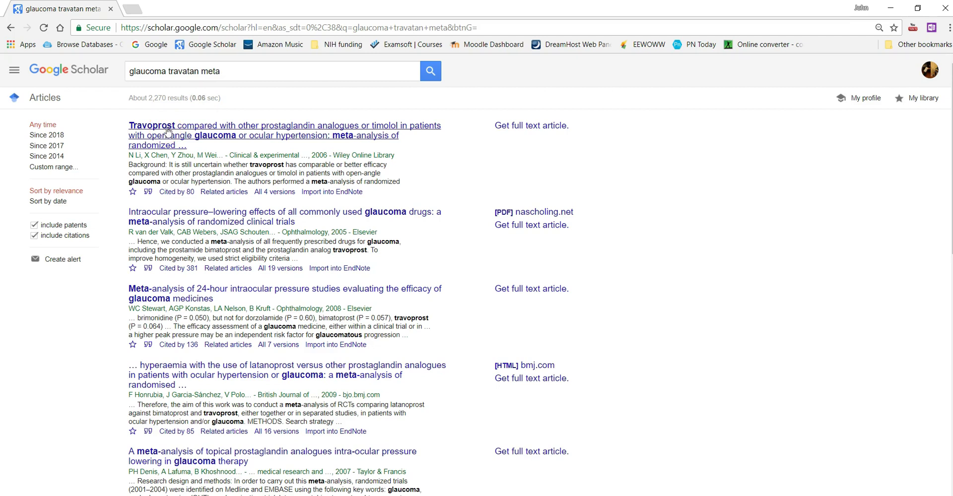
Step: Open the travoprost meta-analysis on Wiley Online Library, read its abstract, and return to the search results
left_click(287, 134)
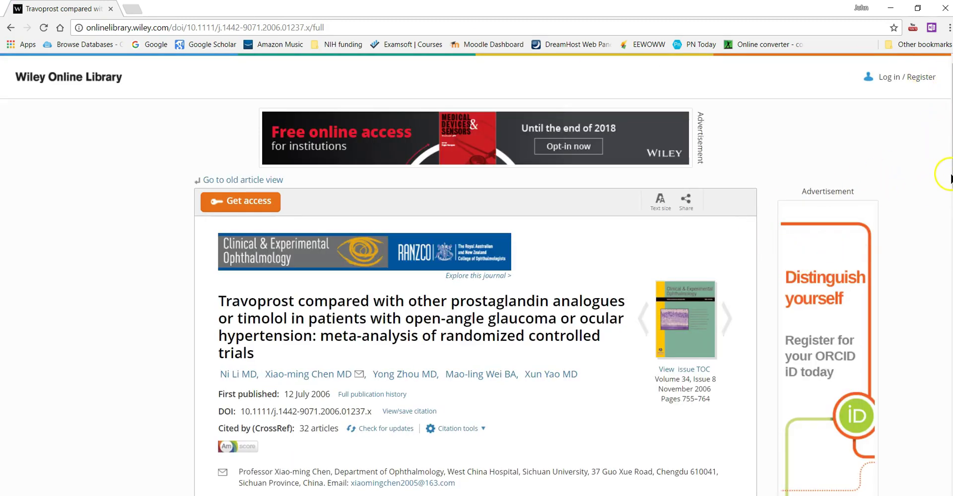
left_click_drag(950, 174, 951, 301)
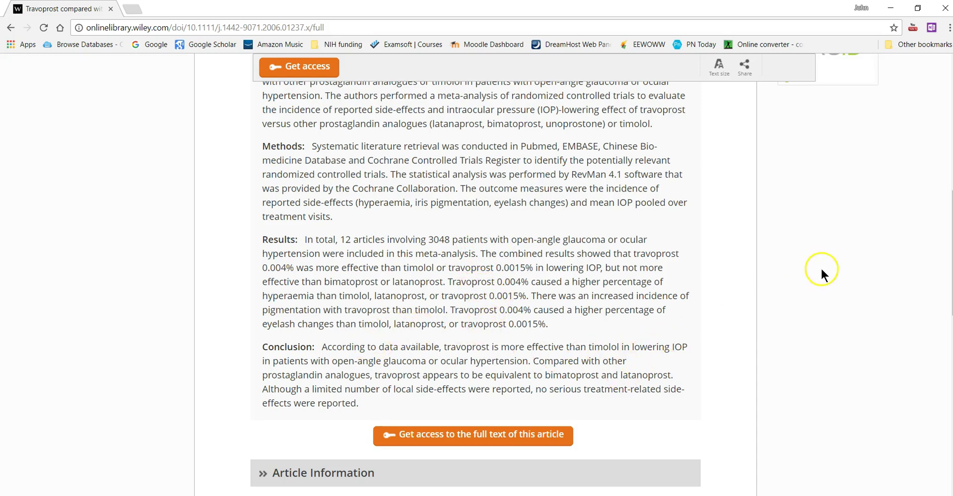
left_click(11, 27)
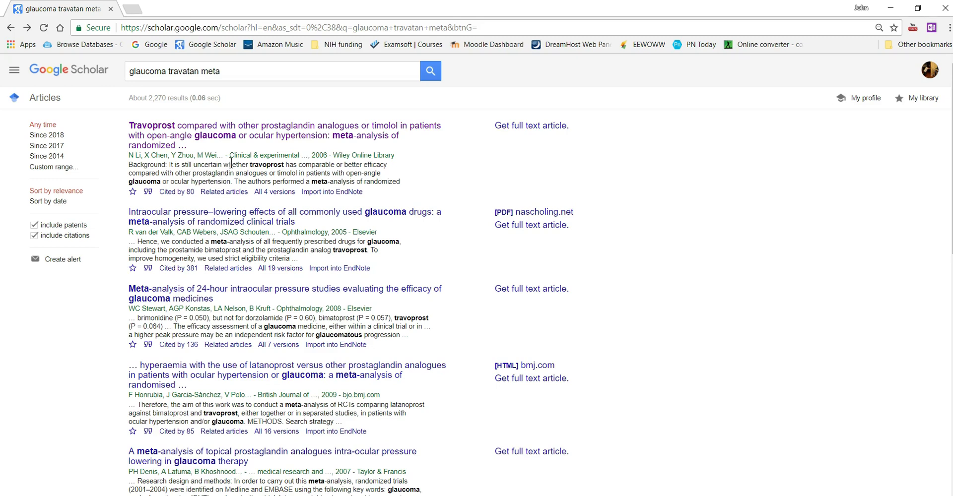
Step: Open My library in Google Scholar and look over the saved articles
left_click(15, 72)
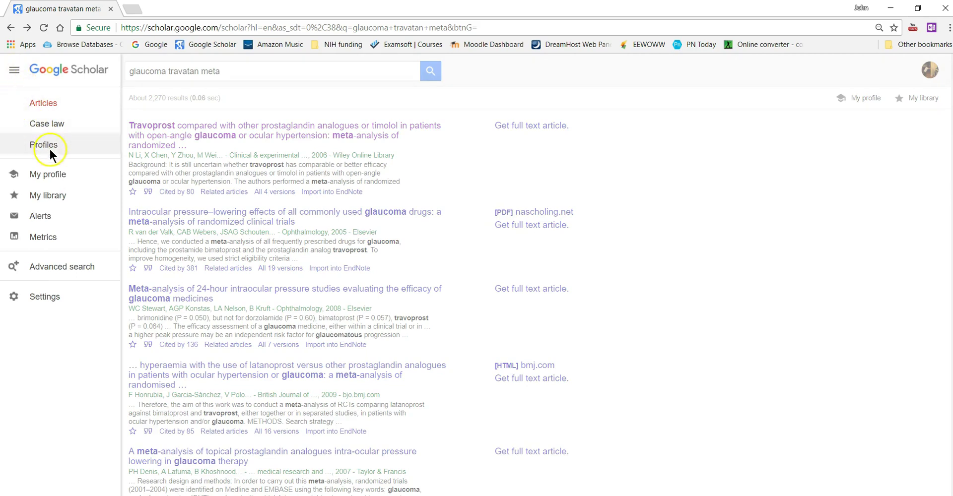
left_click(48, 195)
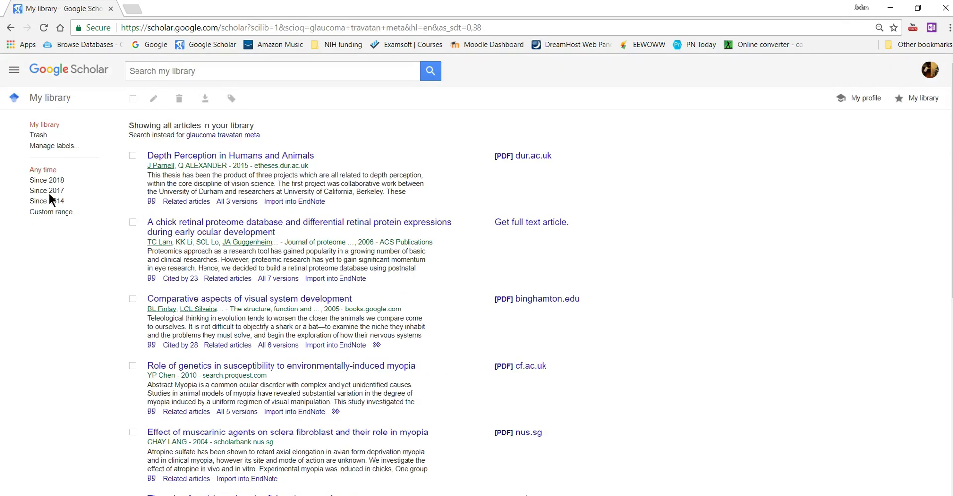
left_click(188, 174)
Step: Look up "pacific" in the Google Scholar library links settings, then leave without saving
left_click(13, 74)
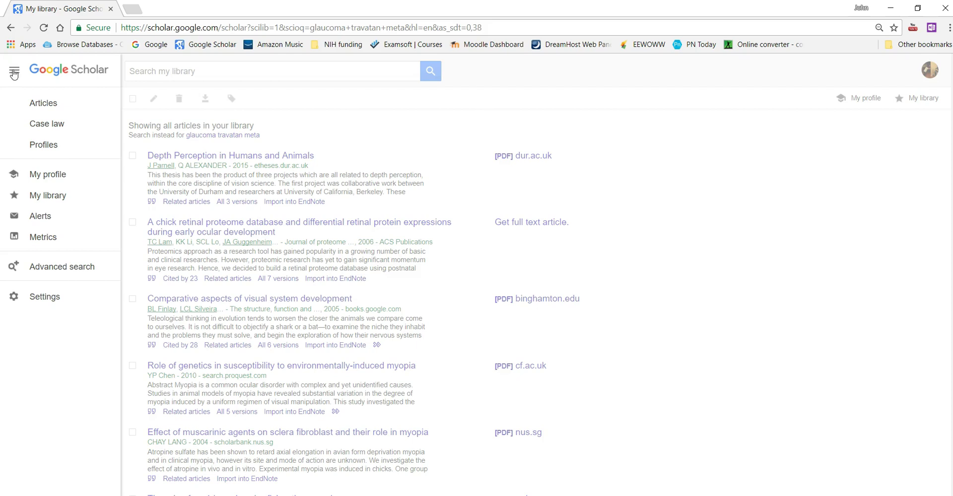
left_click(45, 298)
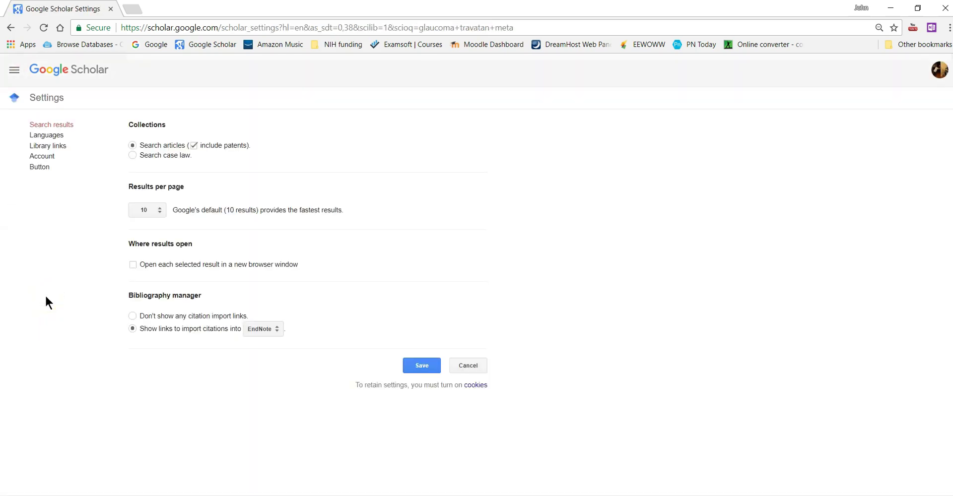
left_click(48, 146)
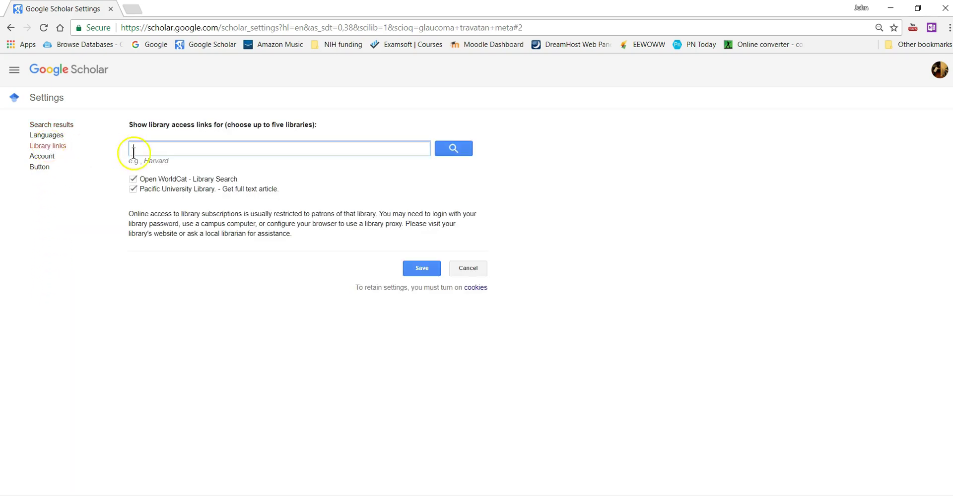
left_click(165, 149)
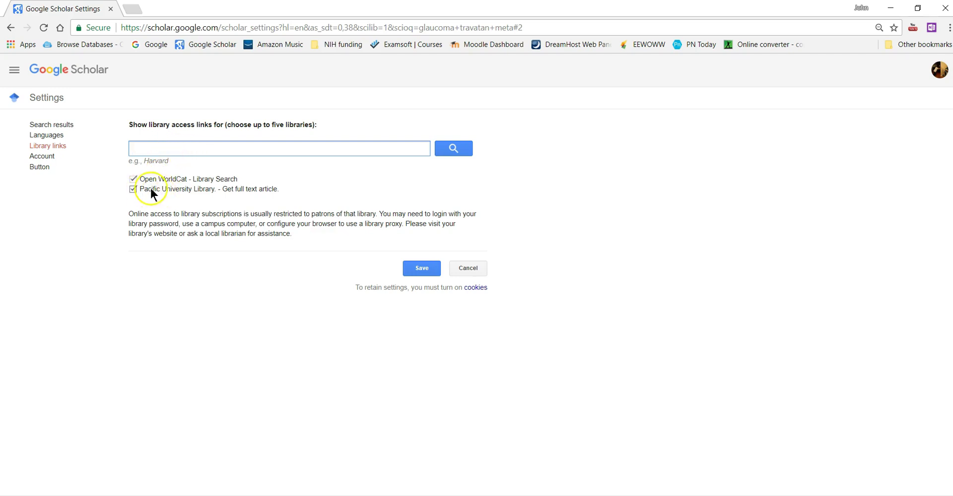
left_click(218, 149)
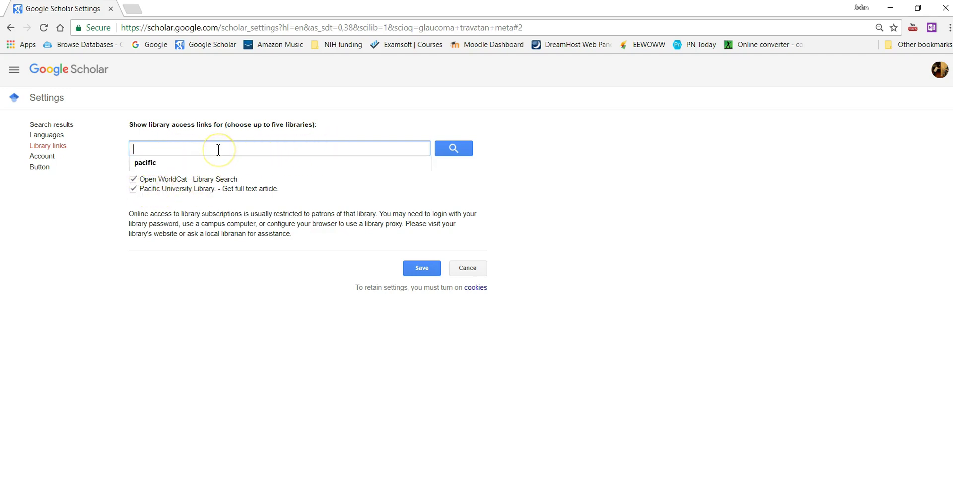
type("pacific")
key("Return")
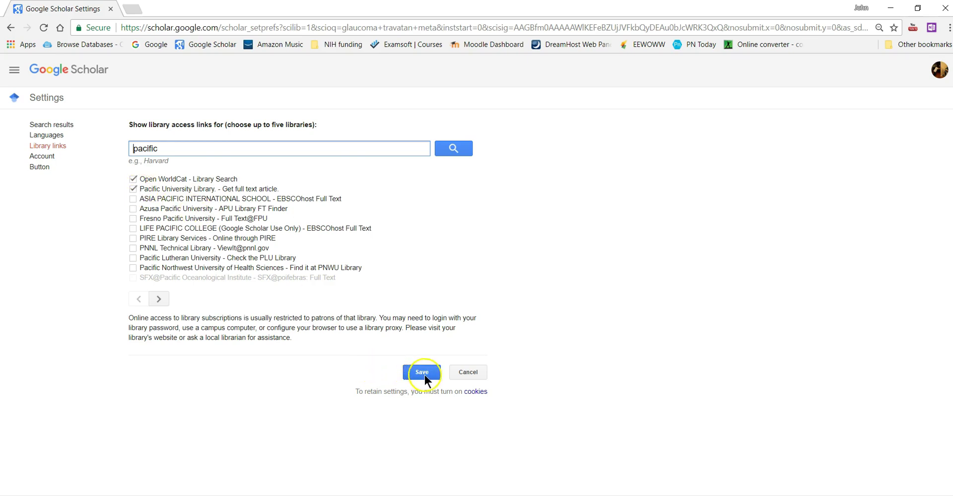
left_click(468, 373)
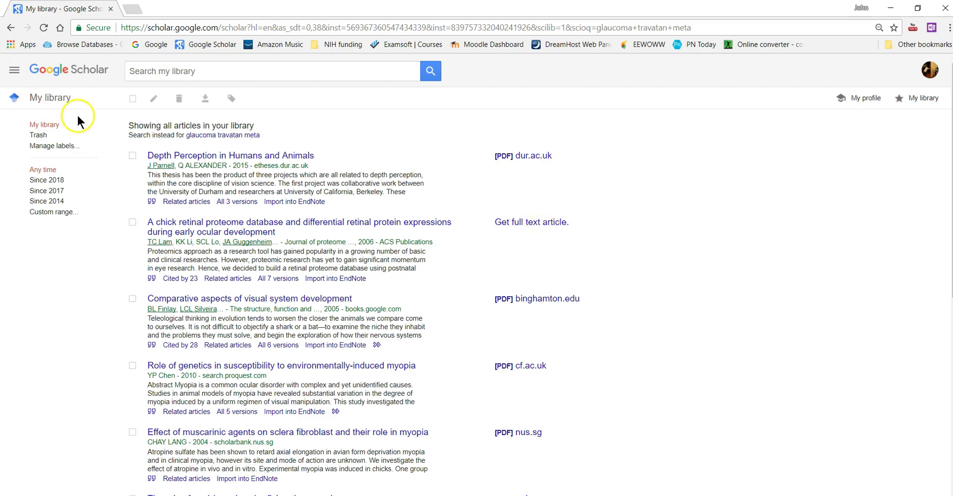
Step: Return to the "glaucoma travatan meta" article results
left_click(11, 29)
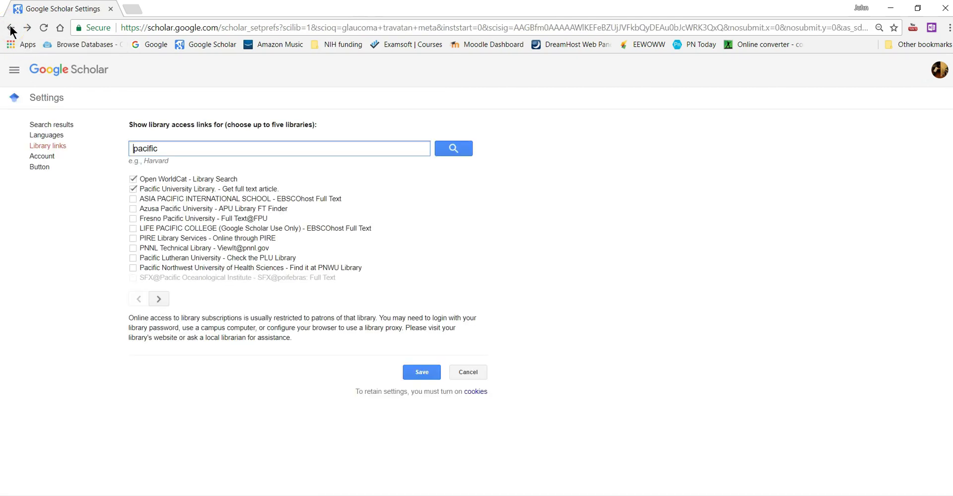
left_click(11, 28)
left_click(11, 29)
left_click(11, 28)
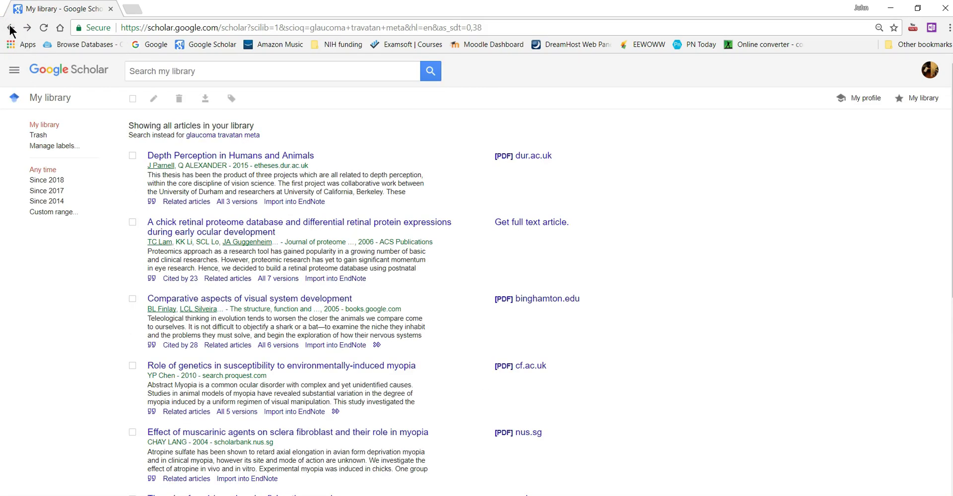
left_click(11, 29)
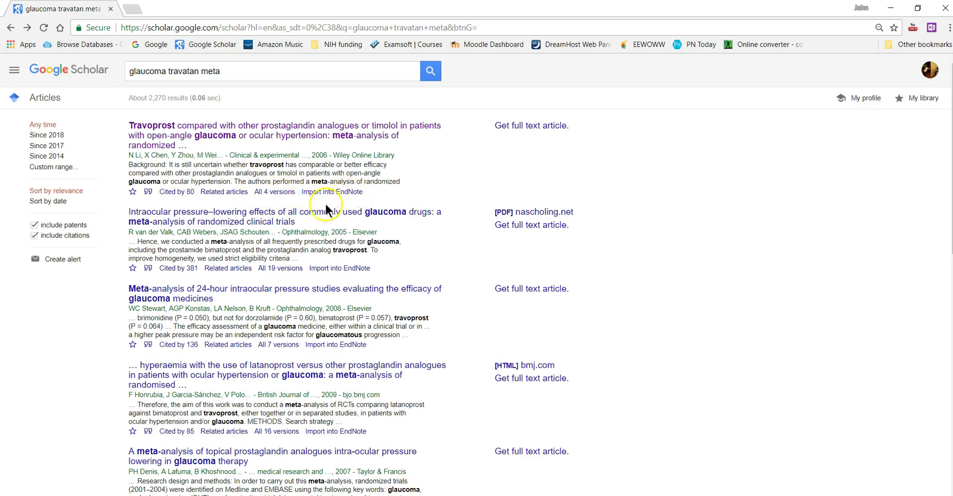
Step: Set the Google Scholar bibliography manager to show citation import links for RefWorks and save the settings
left_click(13, 72)
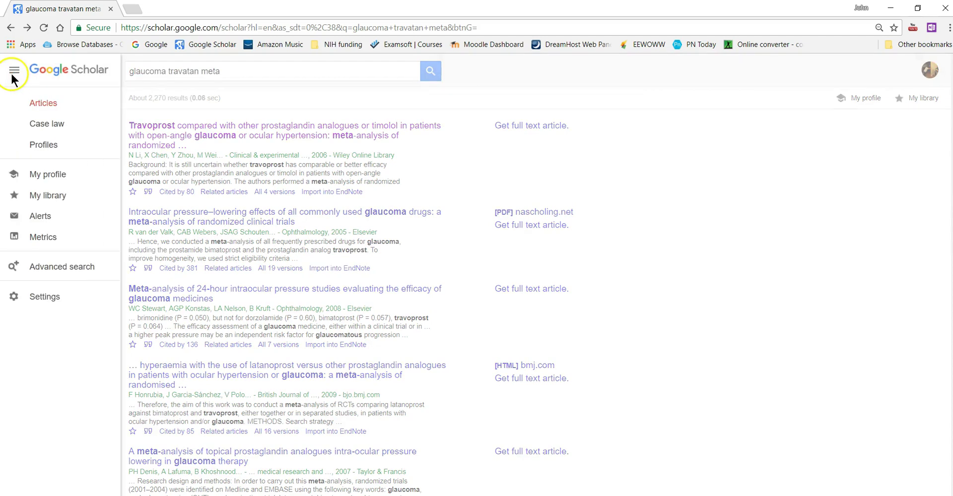
left_click(53, 297)
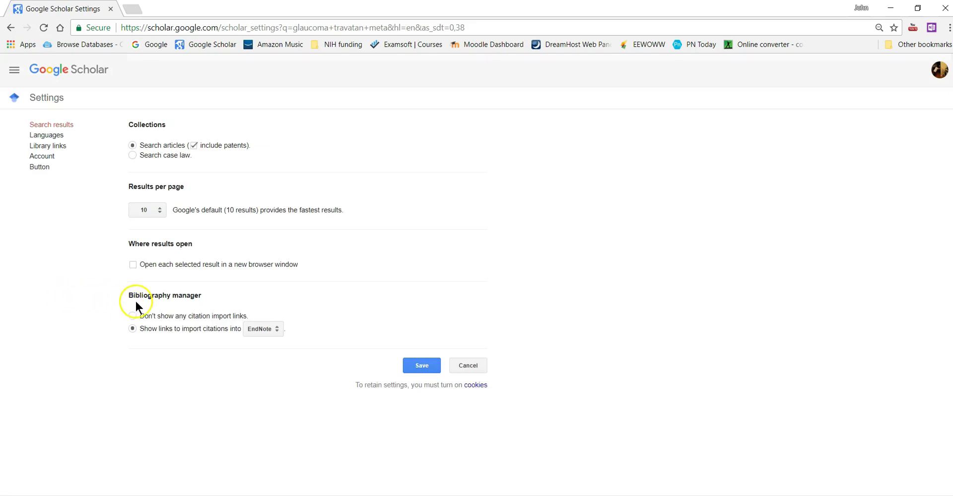
left_click(260, 329)
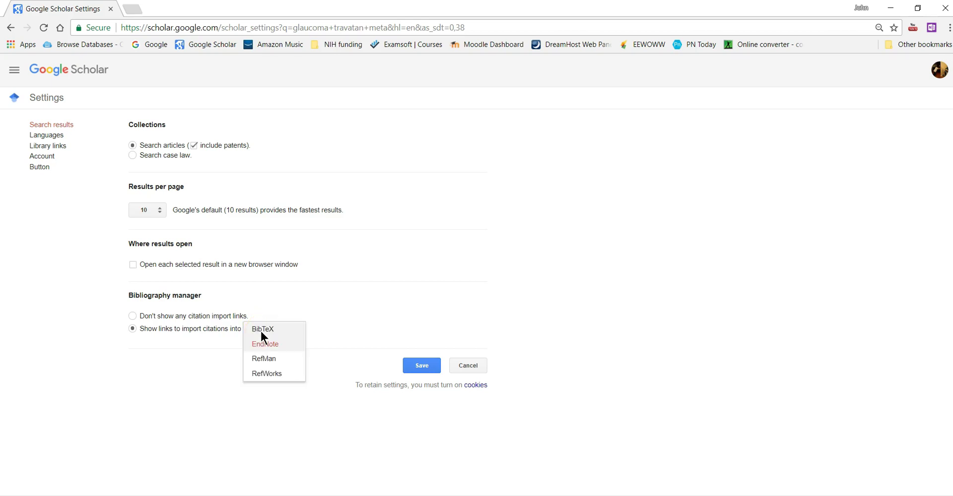
left_click(265, 374)
left_click(422, 367)
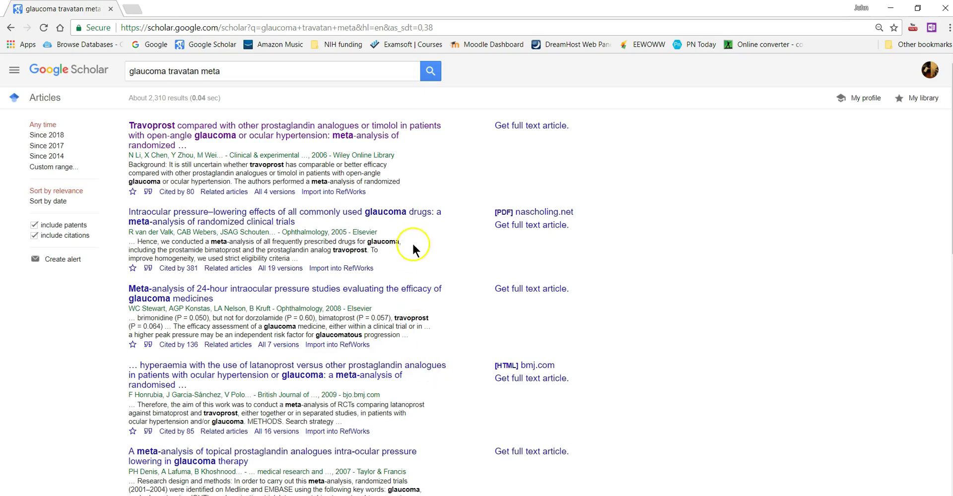
Step: Import the travoprost meta-analysis citation into the new ProQuest RefWorks and show the last imported documents
left_click(341, 194)
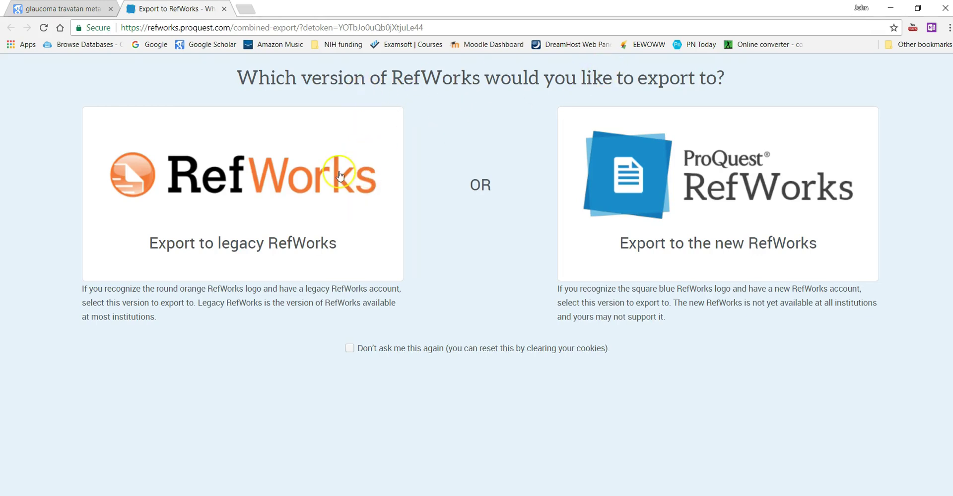
left_click(687, 159)
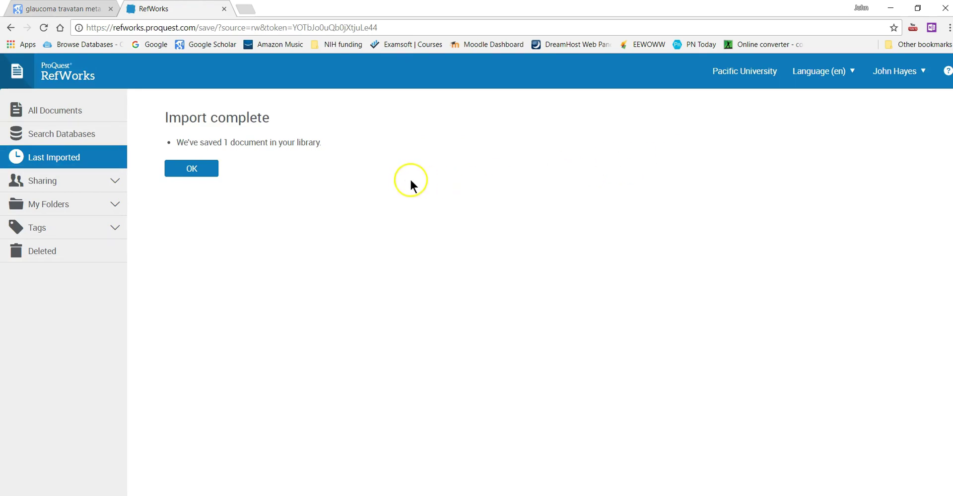
left_click(193, 171)
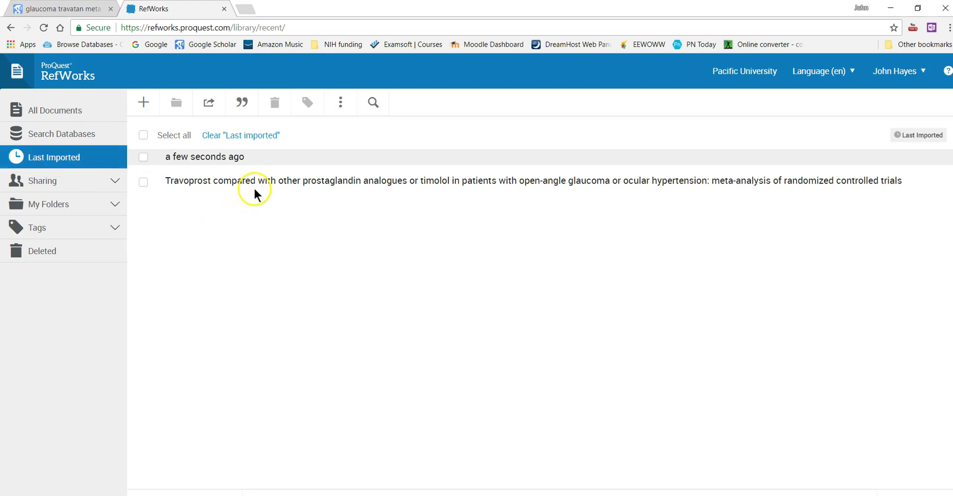
Step: Expand the folder list, view the references in the Glaucoma treatment folder, and return to the last imported documents
left_click(143, 183)
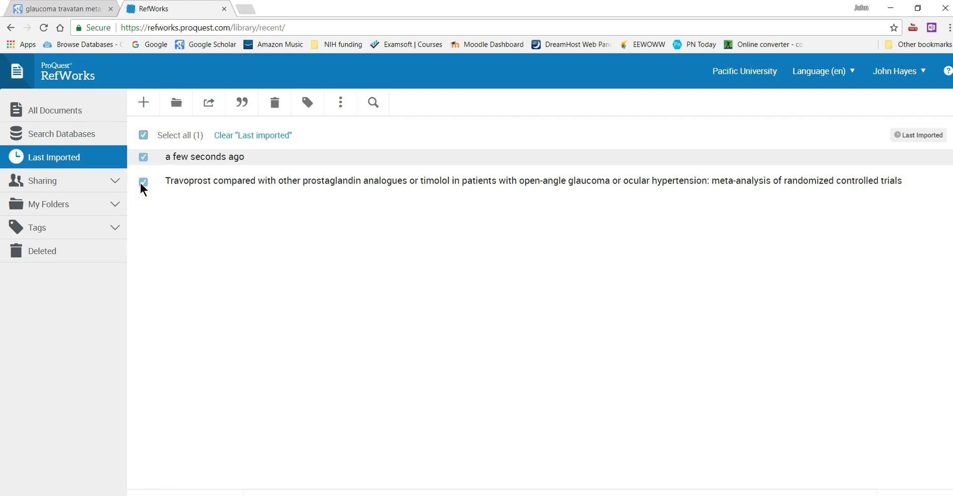
left_click(115, 206)
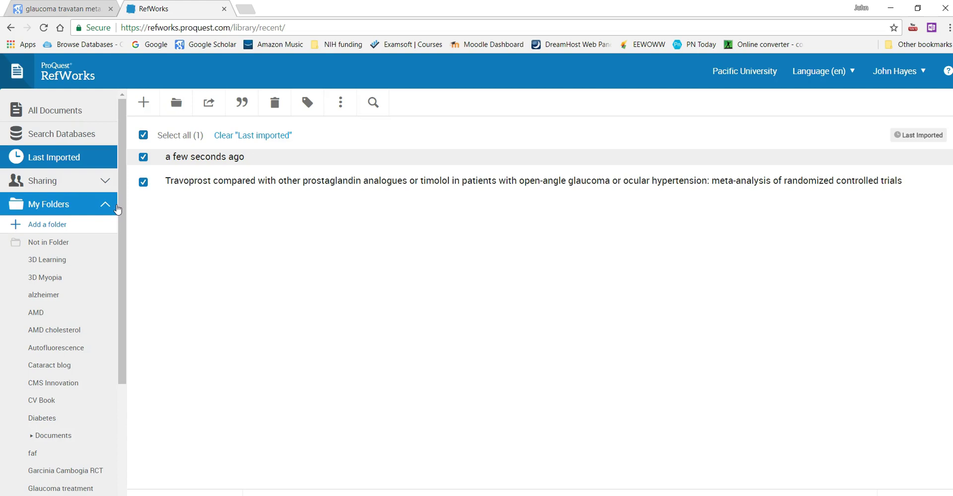
left_click_drag(121, 243, 137, 389)
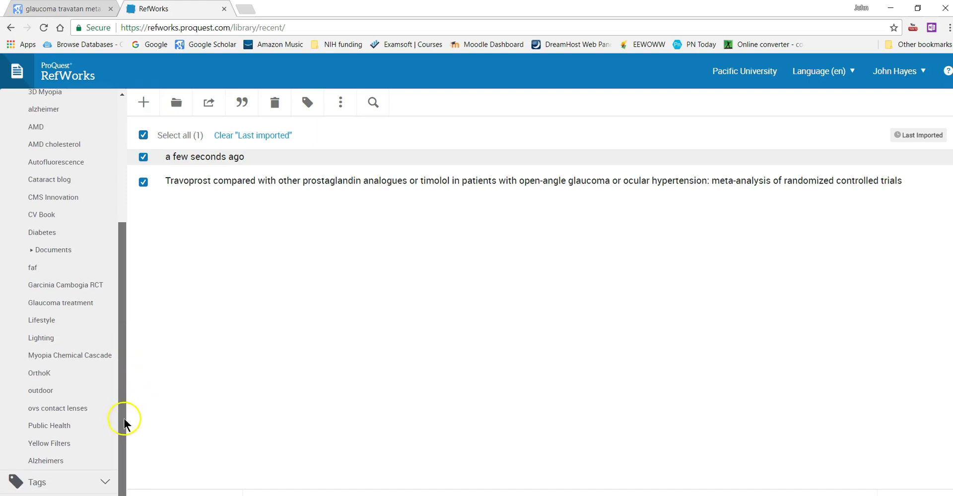
scroll(108, 369, "up", 3)
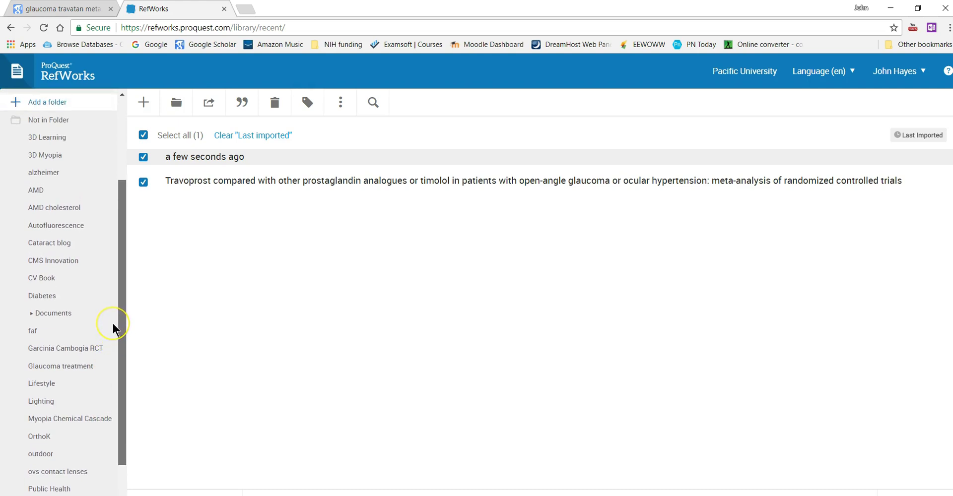
left_click(89, 368)
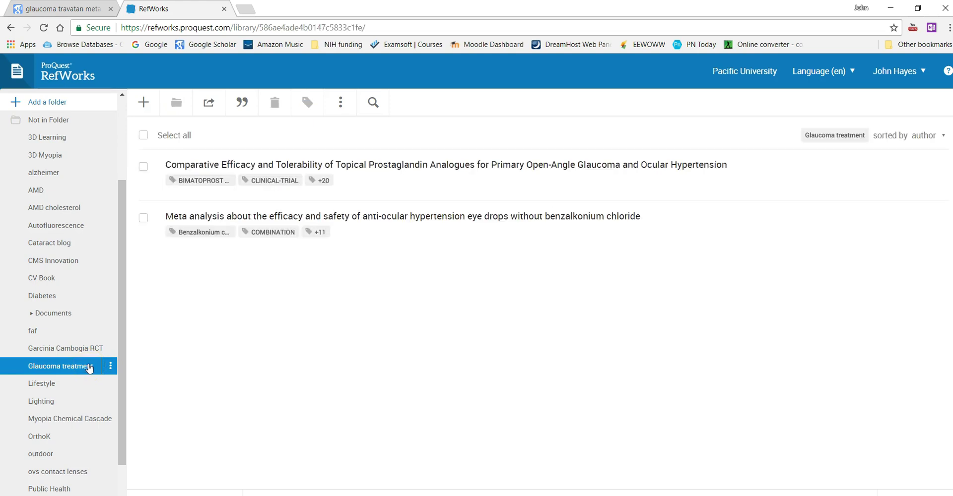
left_click_drag(121, 219, 117, 118)
left_click(66, 157)
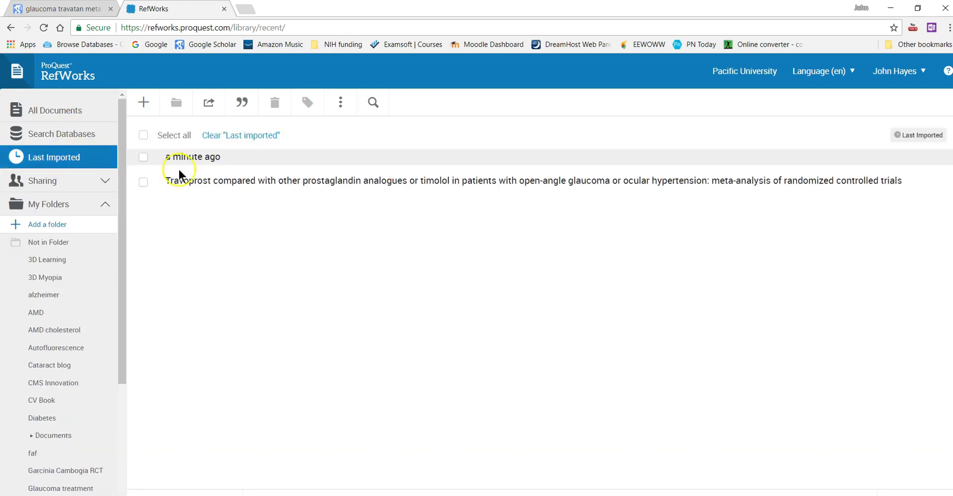
Step: Assign the imported travoprost meta-analysis reference to the Glaucoma treatment folder
left_click(144, 182)
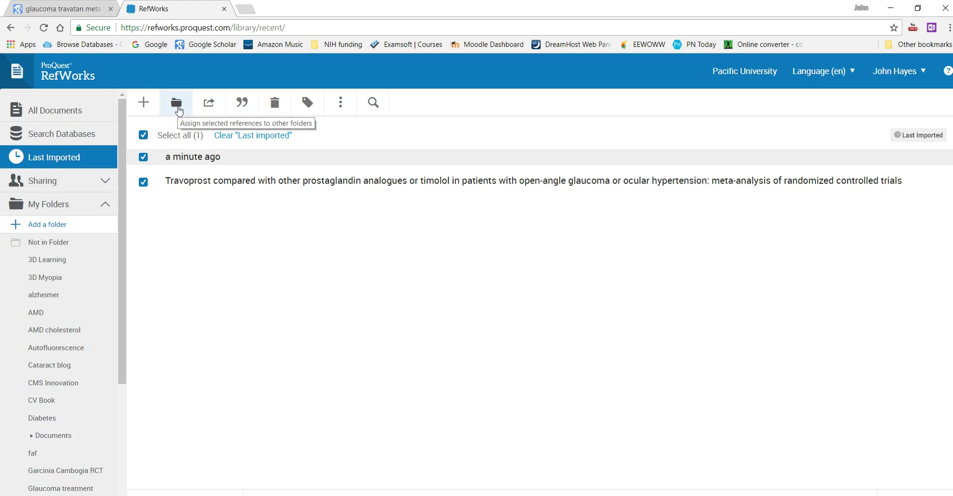
left_click(142, 157)
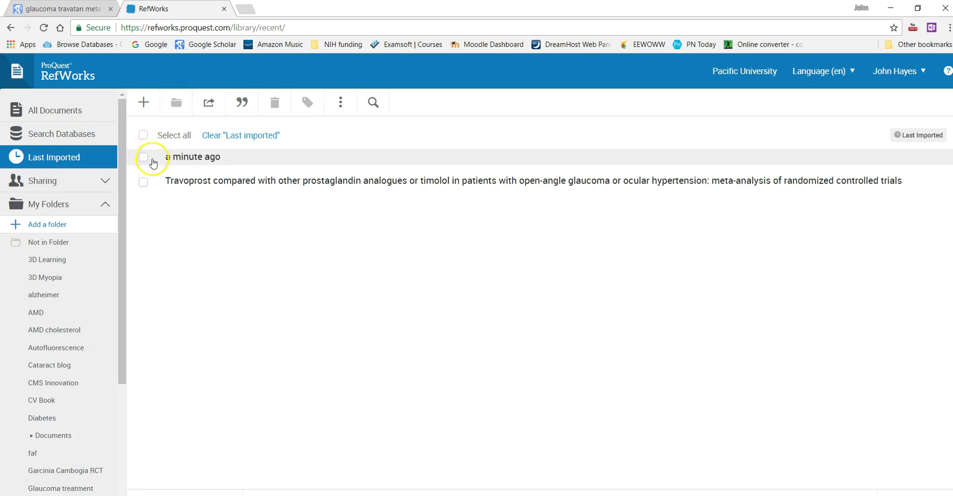
left_click(143, 182)
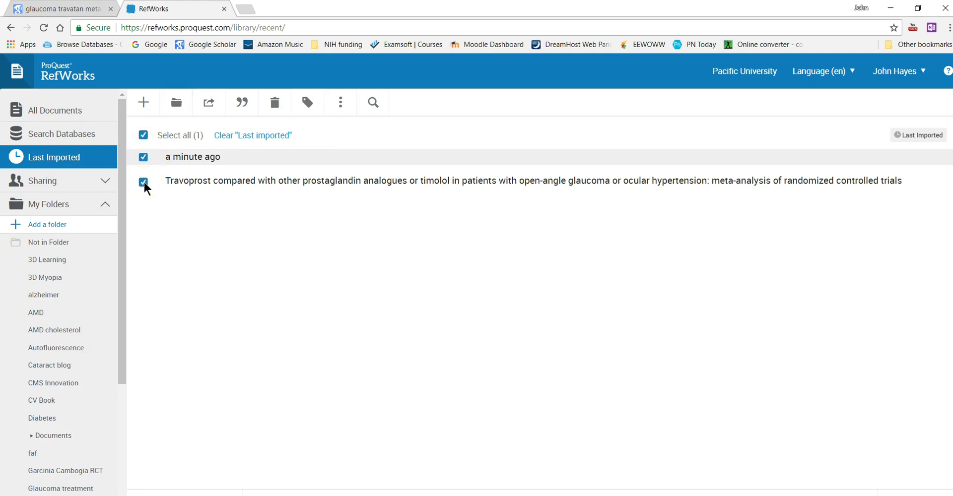
left_click(176, 103)
left_click(176, 103)
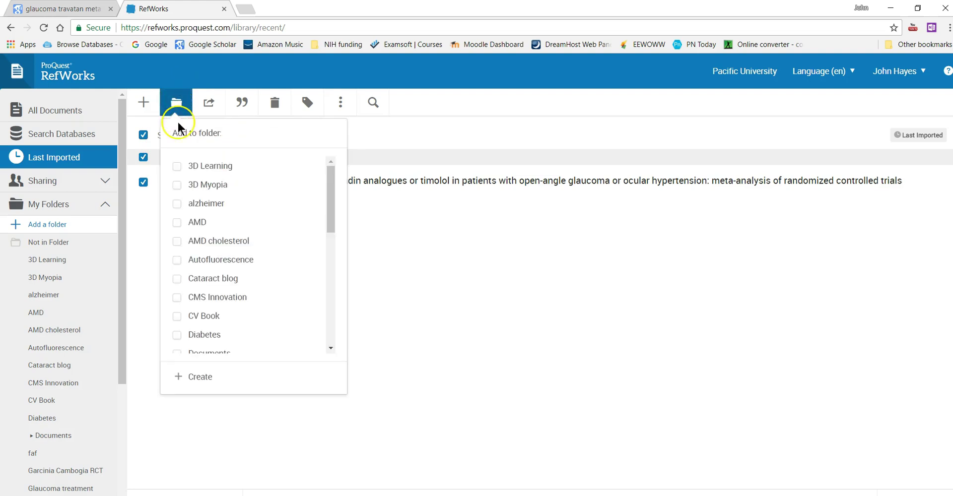
left_click_drag(325, 193, 337, 298)
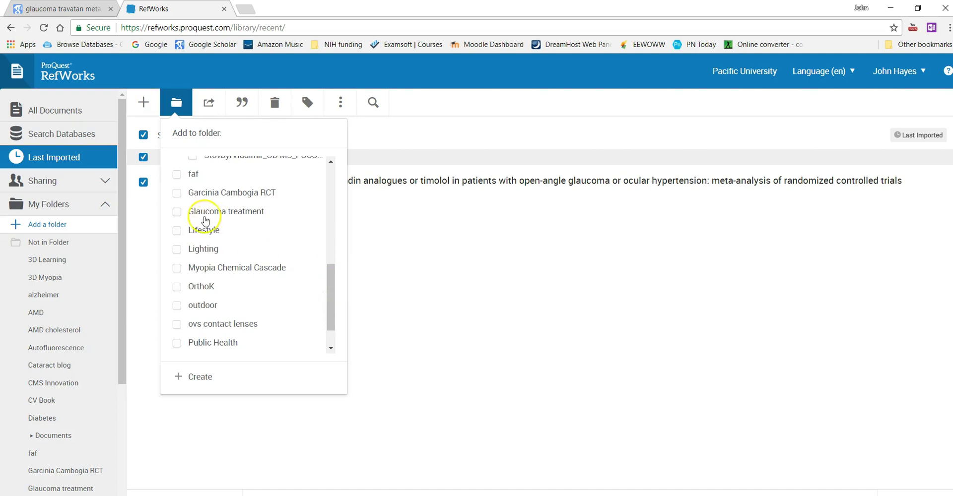
left_click(177, 212)
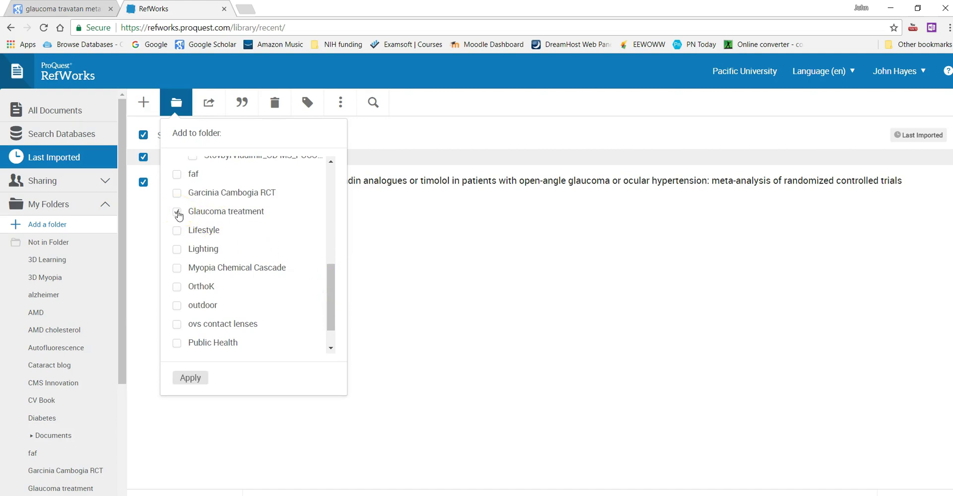
left_click(190, 381)
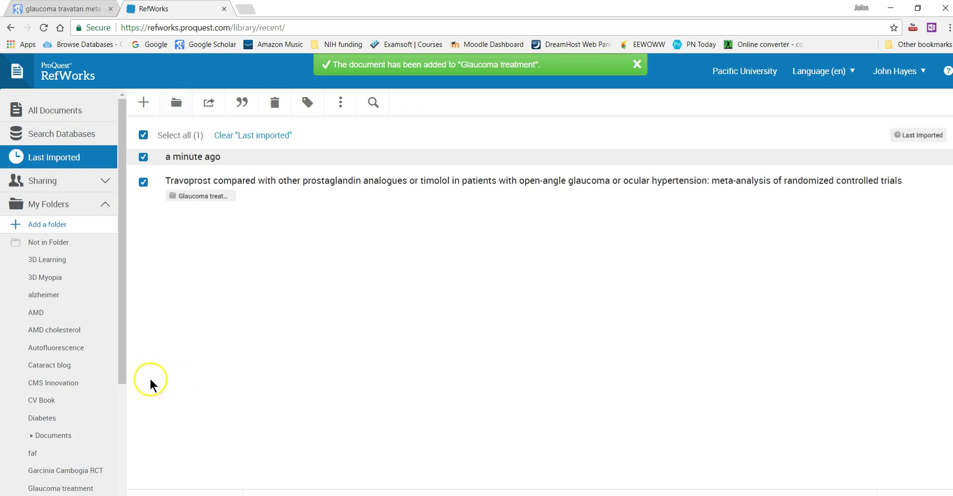
Step: Show the references stored in the Glaucoma treatment folder
left_click(63, 419)
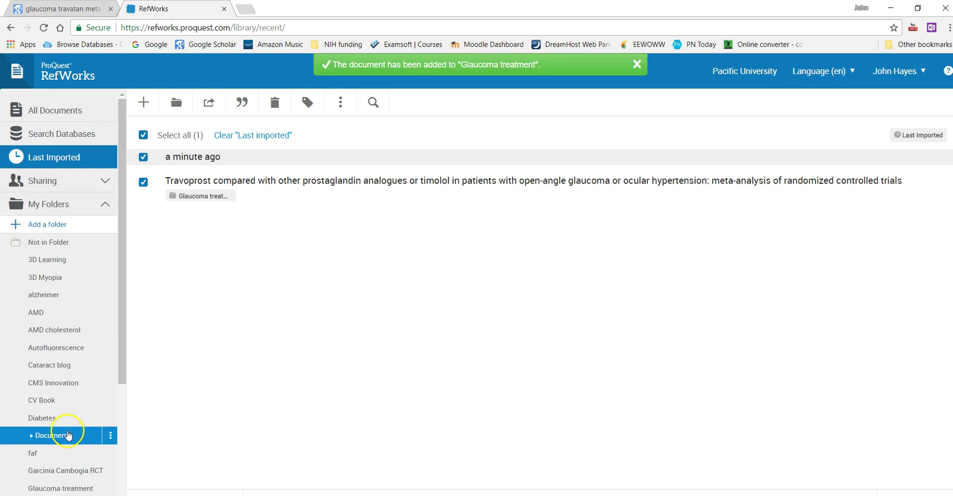
left_click_drag(123, 361, 100, 411)
left_click(64, 378)
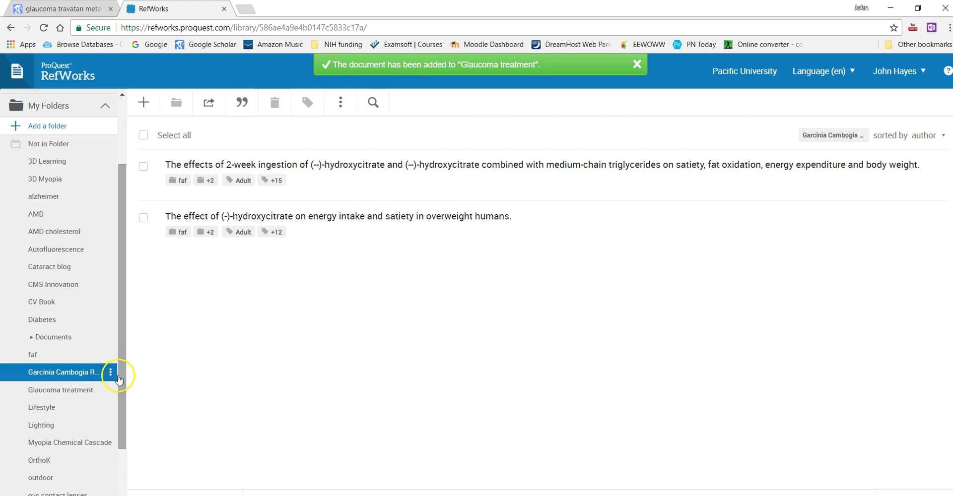
left_click(45, 392)
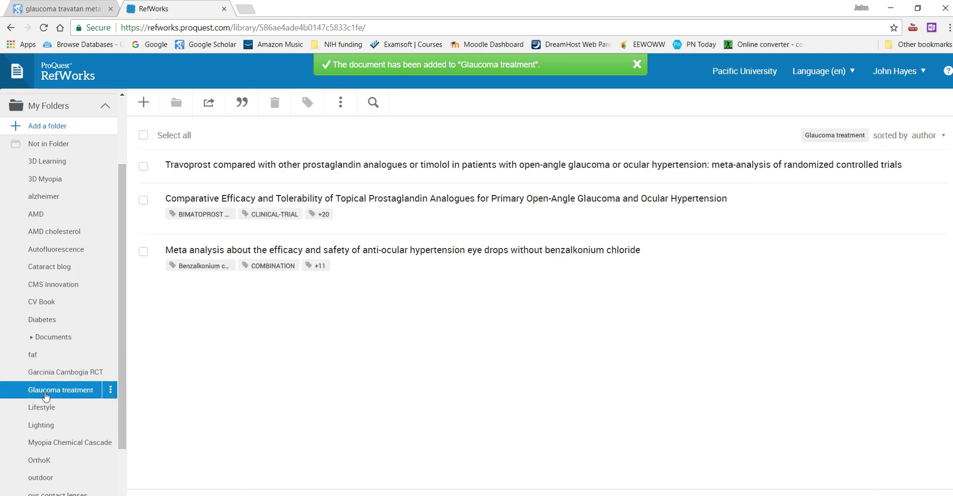
Step: Open the travoprost meta-analysis reference and review its citation details down to the source name
left_click(236, 165)
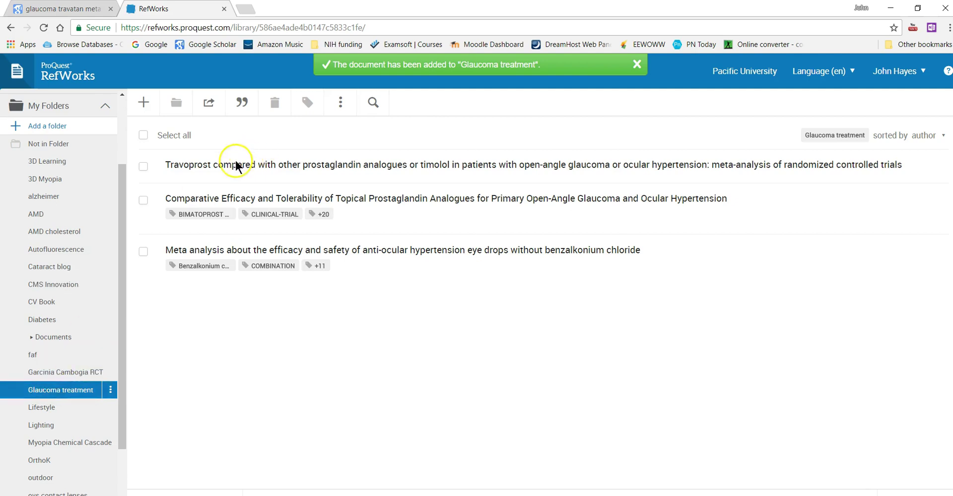
left_click(206, 165)
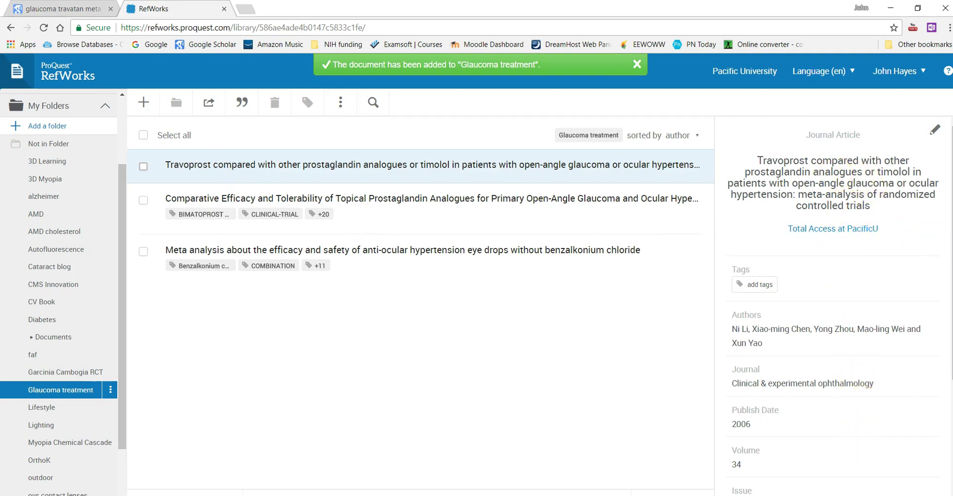
scroll(834, 308, "down", 4)
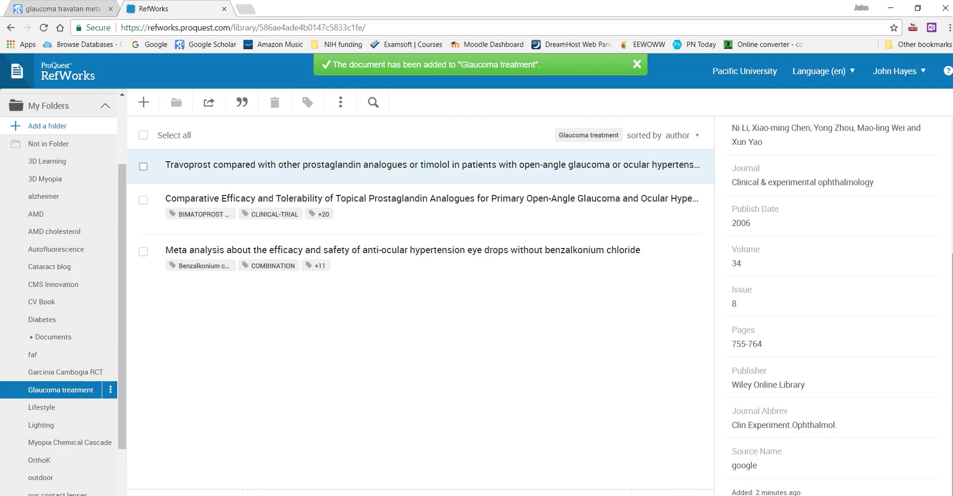
scroll(949, 328, "up", 4)
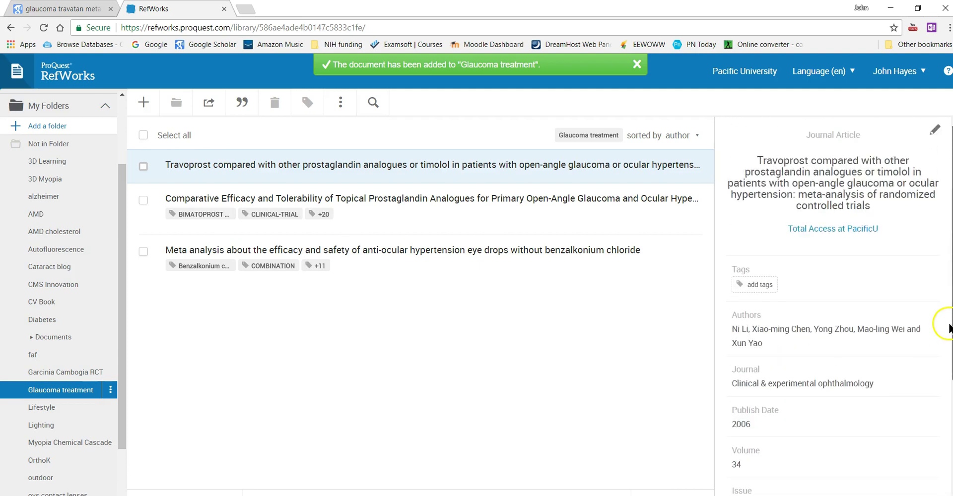
Step: Follow the reference's Total Access at PacificU link and sign in to the library with the saved Pacific University faculty, student and staff login
left_click(832, 229)
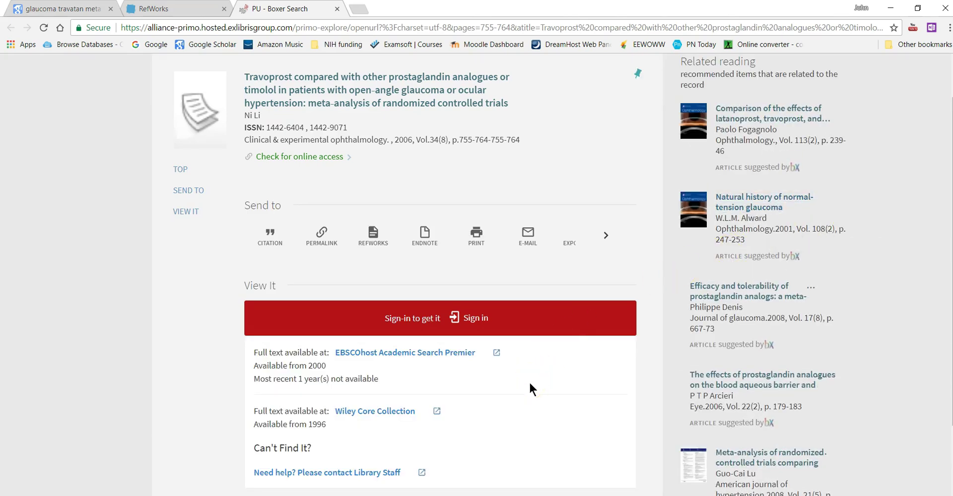
left_click(471, 320)
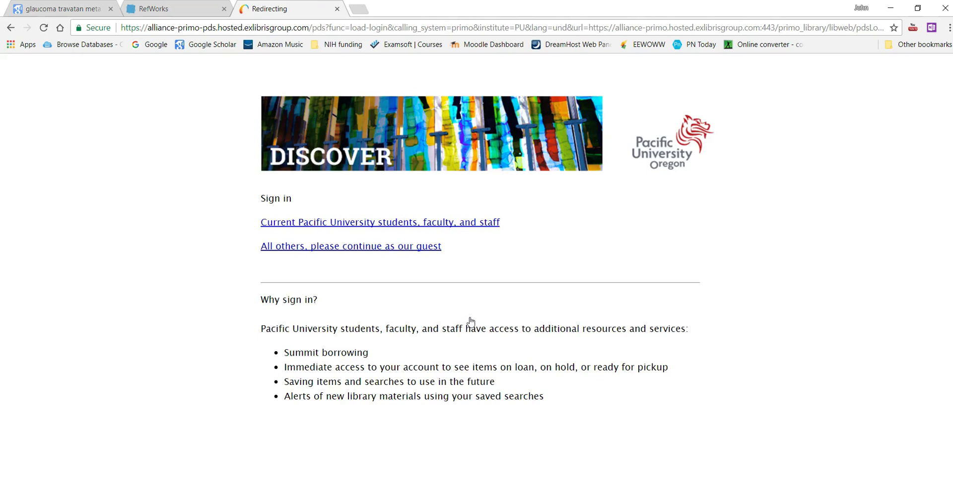
left_click(394, 221)
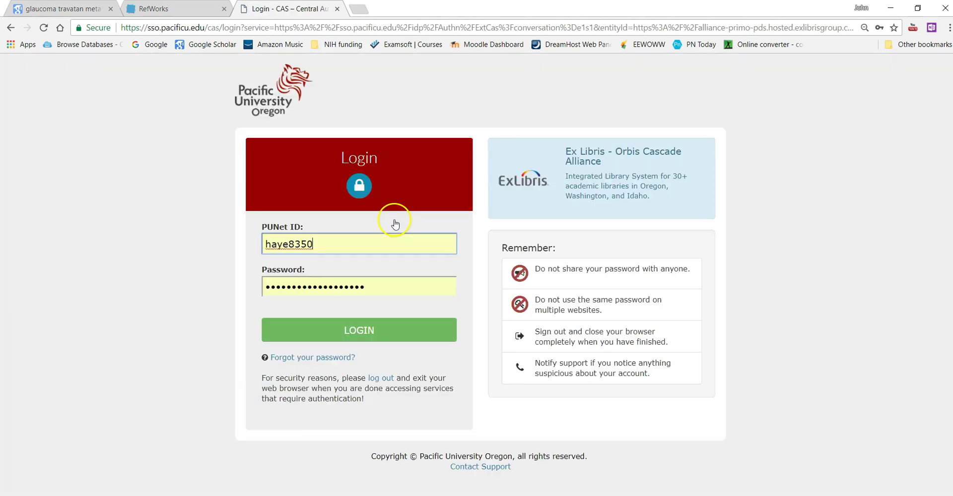
left_click(367, 333)
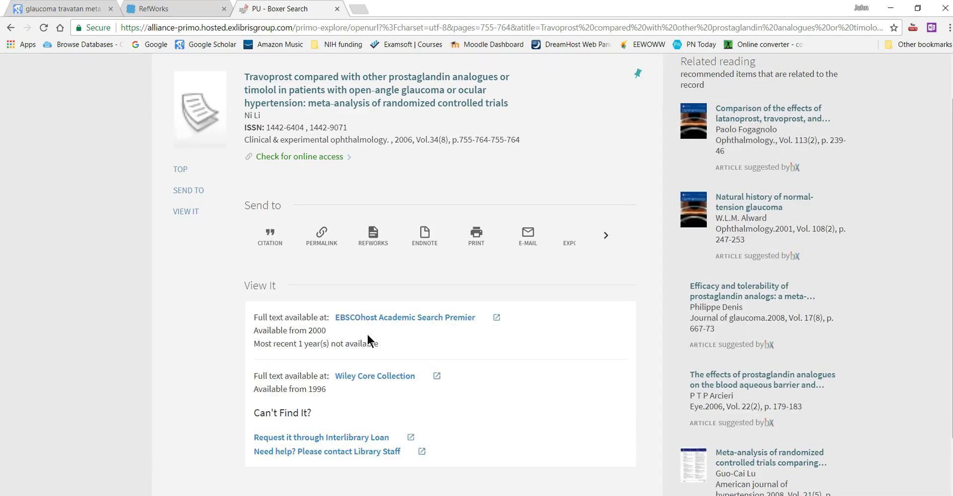
Step: Open the travoprost article's full-text PDF from EBSCOhost Academic Search Premier in its downloadable view
left_click(394, 317)
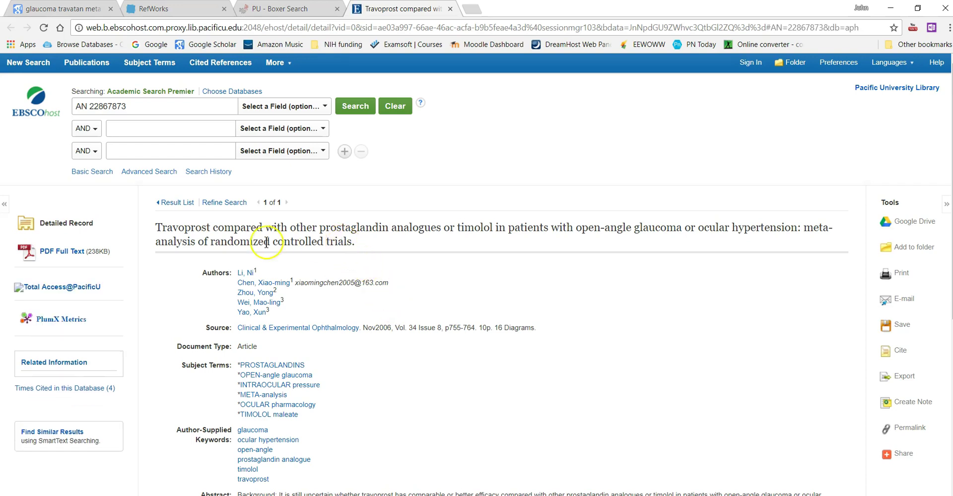
left_click(59, 254)
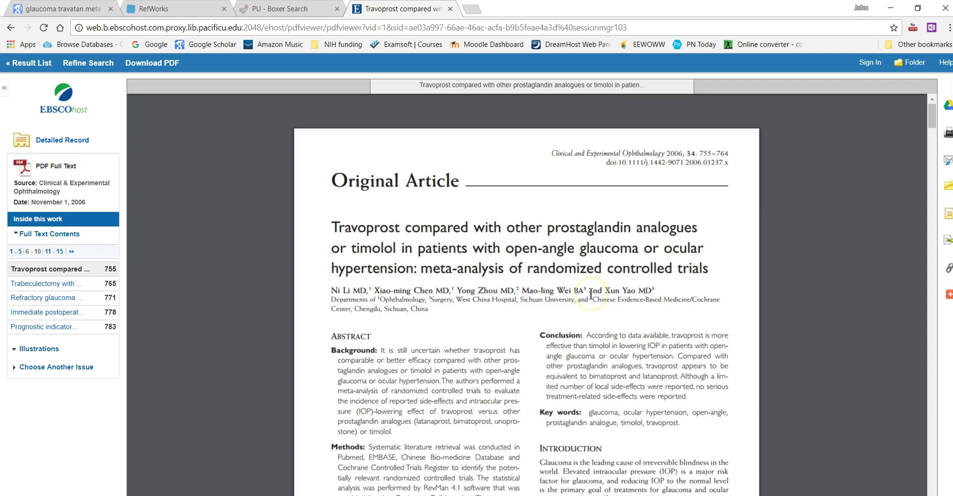
left_click(152, 64)
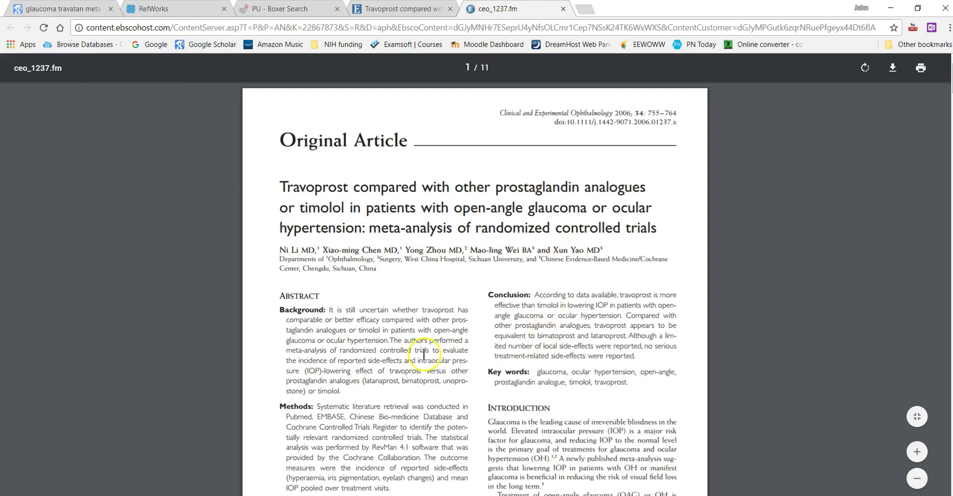
Step: Download the article PDF to the Downloads folder under the file name "glaucoma"
left_click(893, 70)
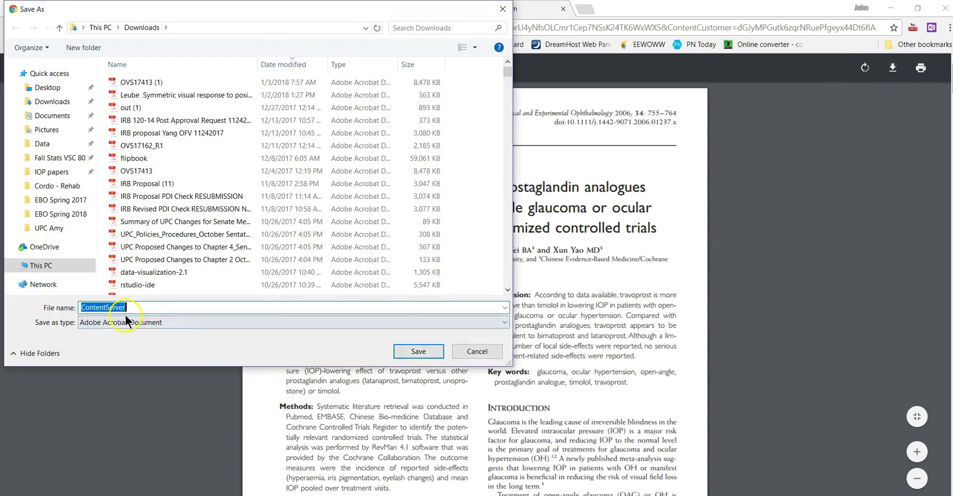
type("glaucoma")
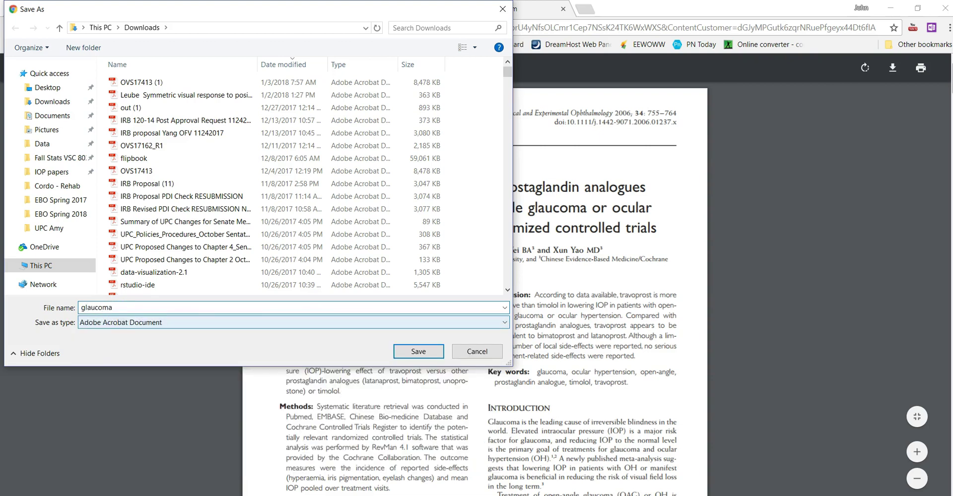
left_click(423, 351)
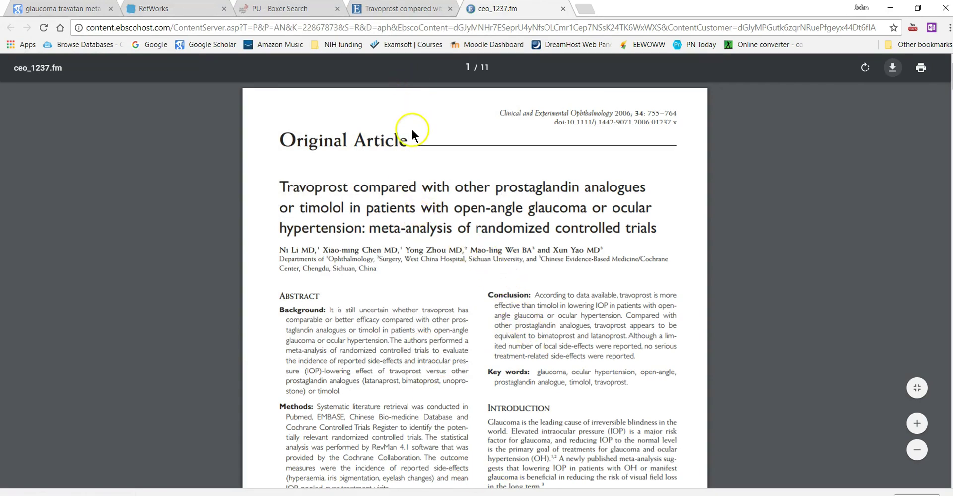
Step: Switch back to RefWorks and, from its Tools page, review the other Windows and Mac versions of Write-N-Cite for Word
left_click(185, 15)
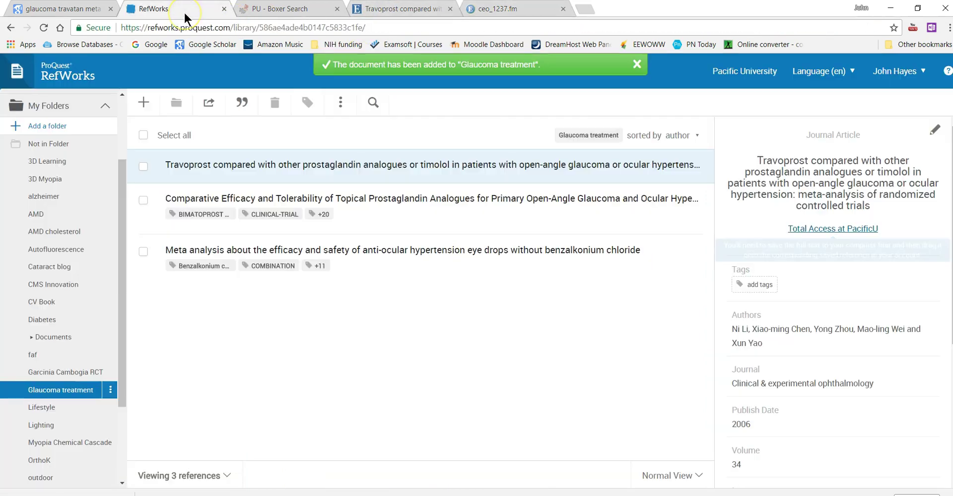
left_click(280, 179)
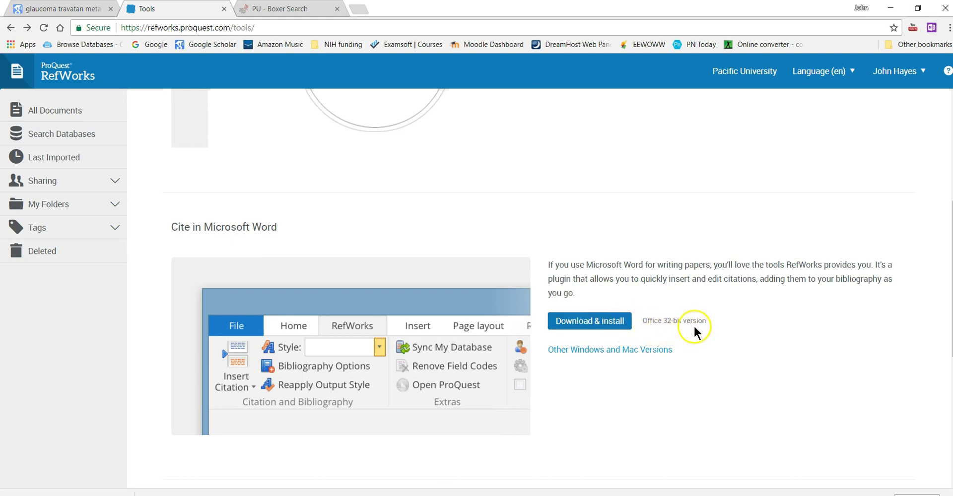
left_click(613, 354)
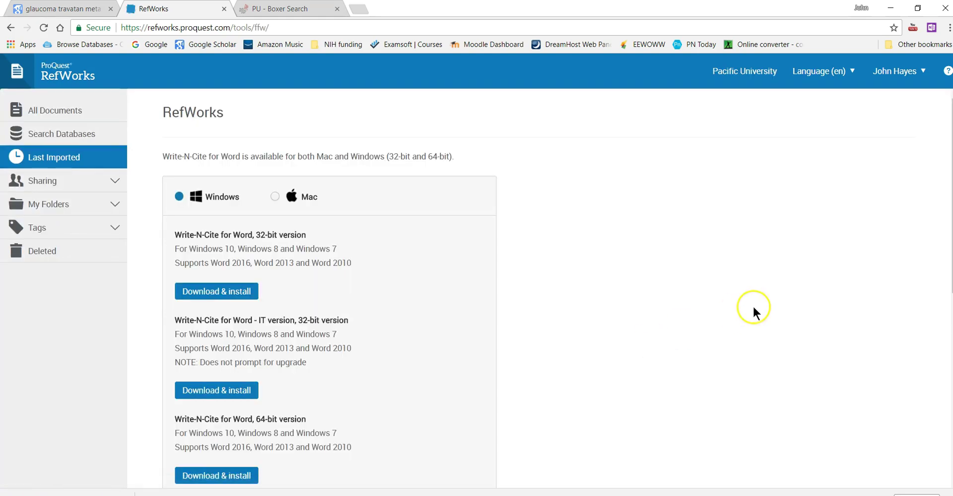
scroll(330, 292, "down", 3)
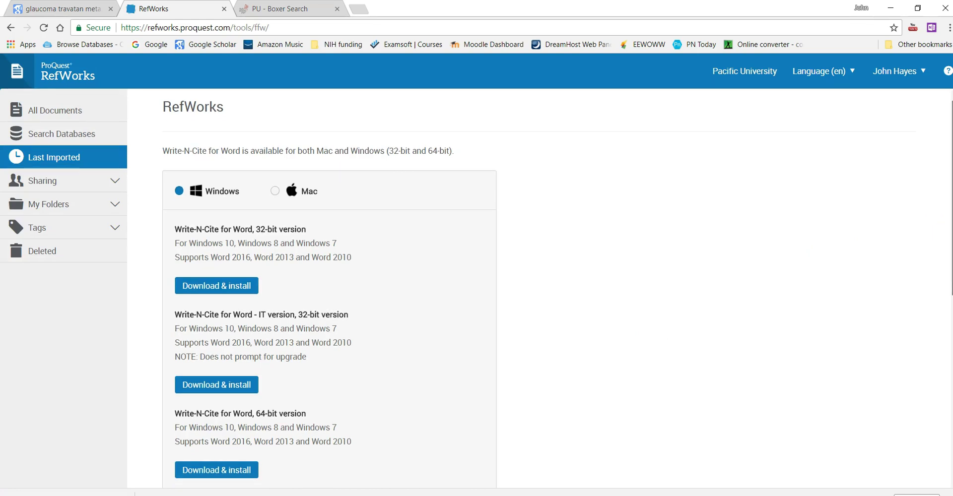
scroll(329, 291, "down", 2)
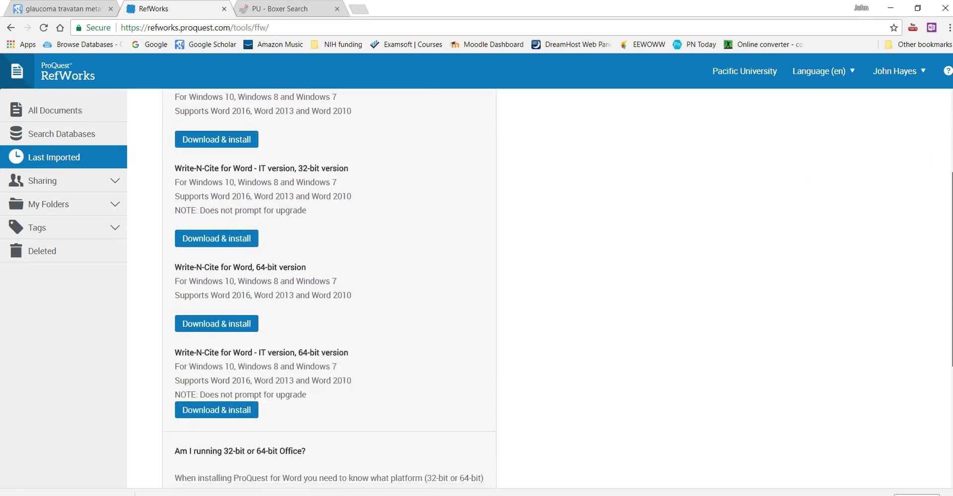
Step: Download the IT version, 64-bit version of Write-N-Cite for Word from the list of plugin versions
scroll(330, 288, "down", 1)
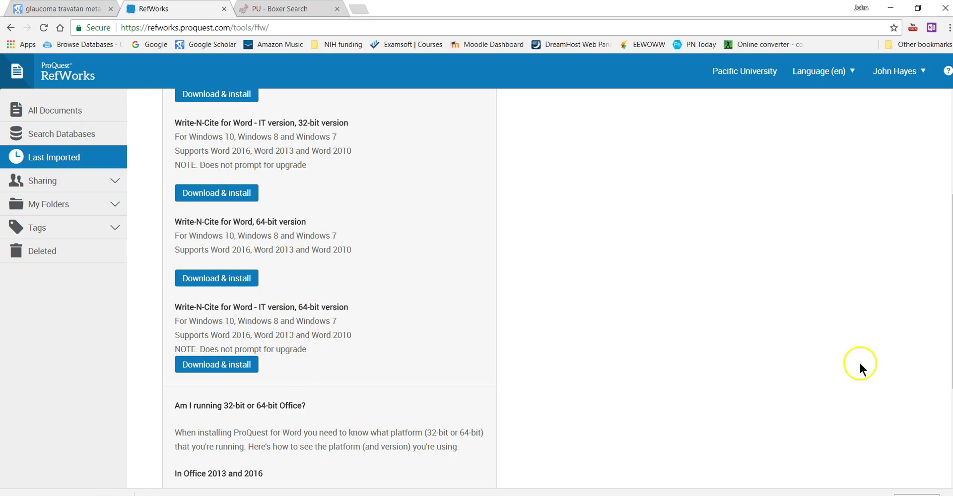
scroll(329, 283, "down", 3)
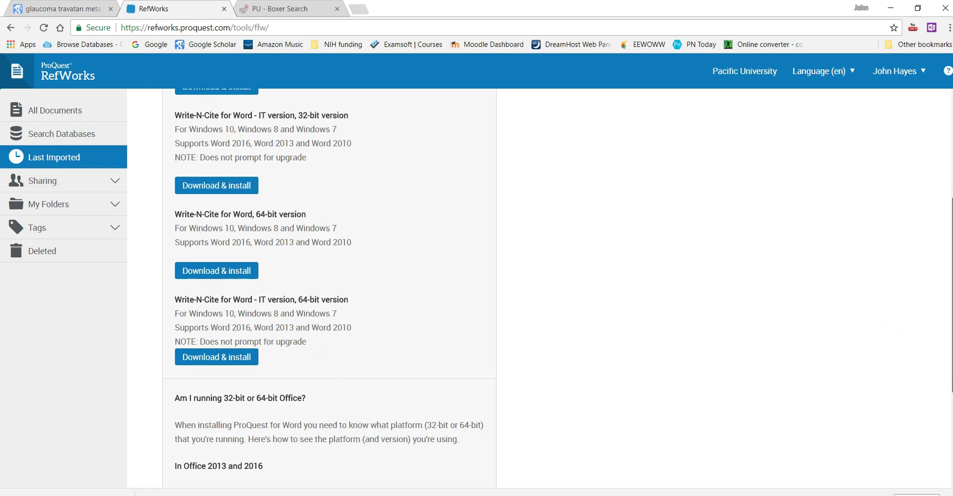
scroll(329, 283, "down", 1)
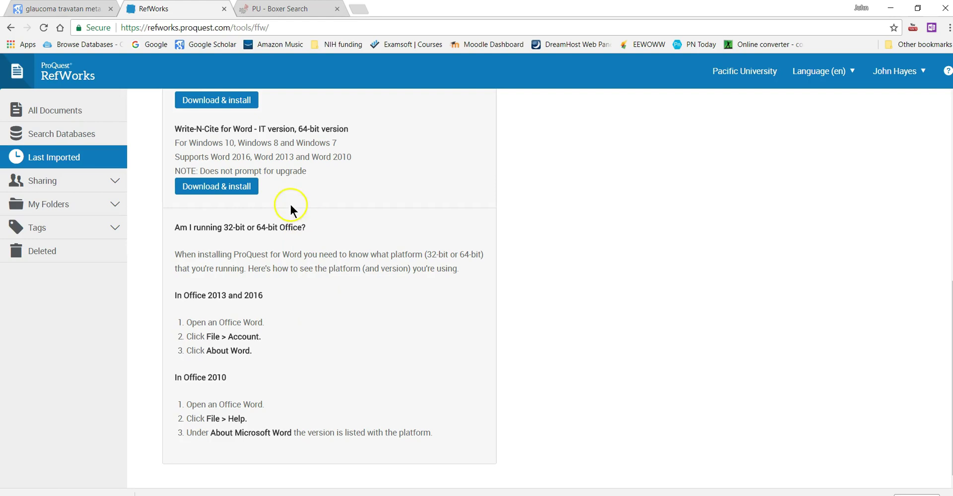
left_click(257, 191)
left_click(219, 191)
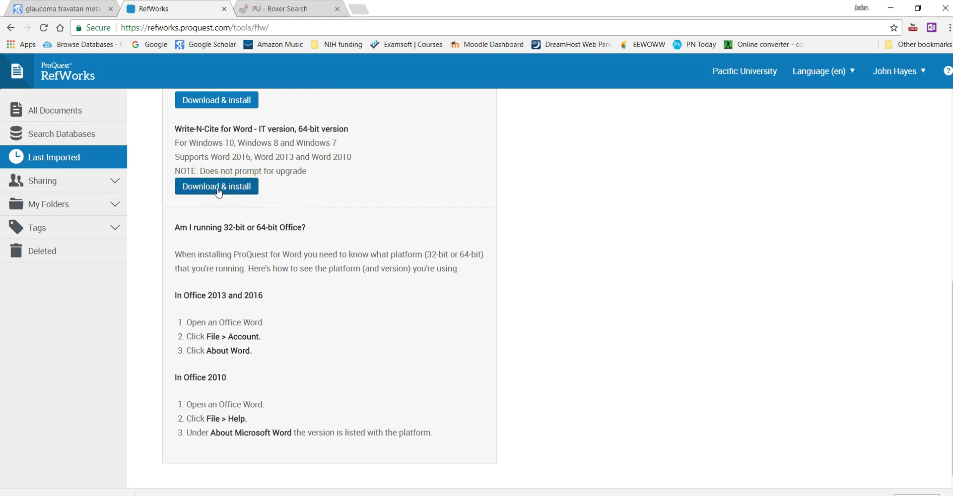
left_click(217, 190)
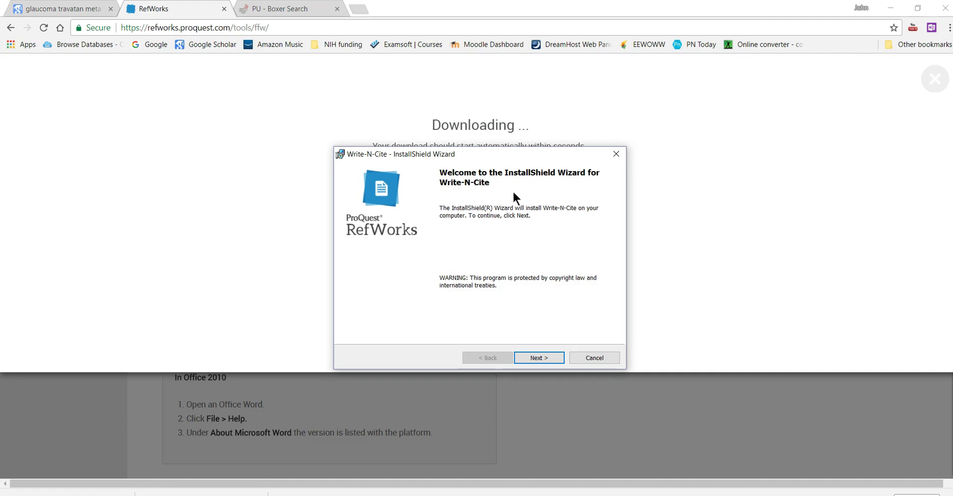
Step: Install Write-N-Cite through its setup wizard, finish the wizard and return to the RefWorks Tools page
left_click(539, 358)
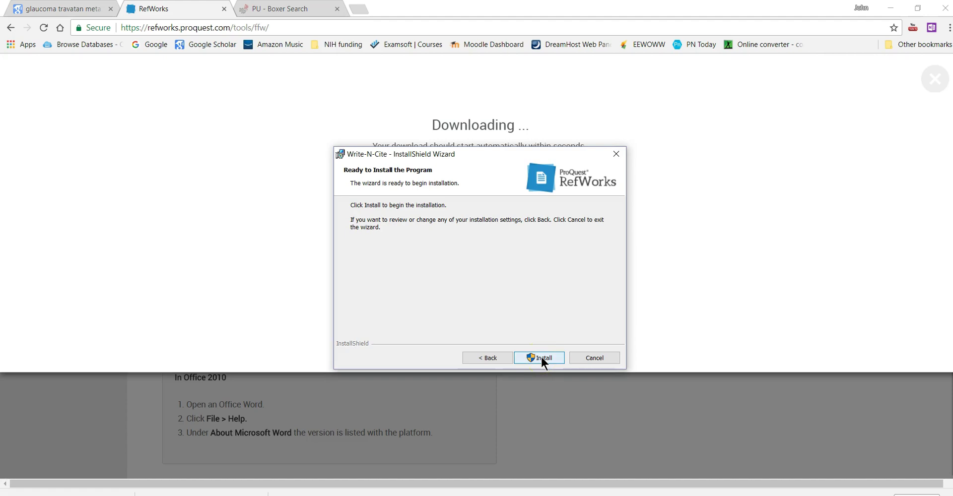
left_click(542, 358)
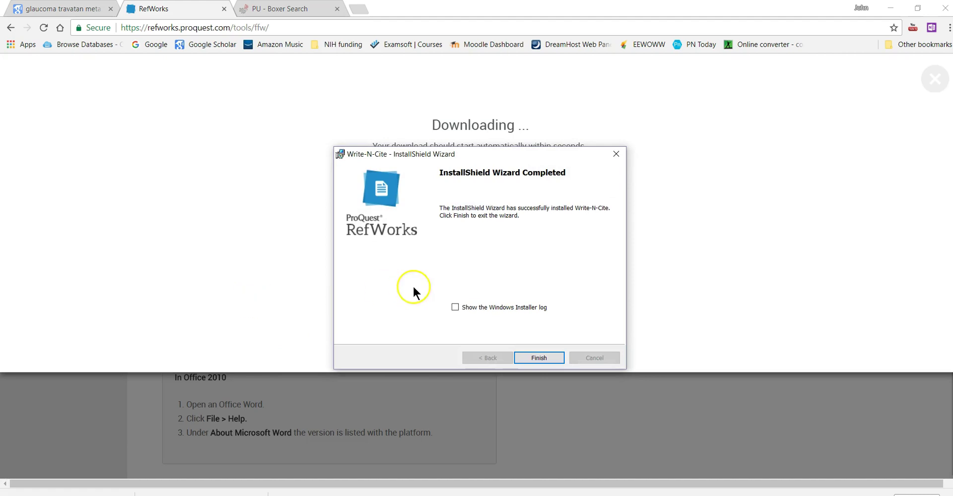
left_click(538, 358)
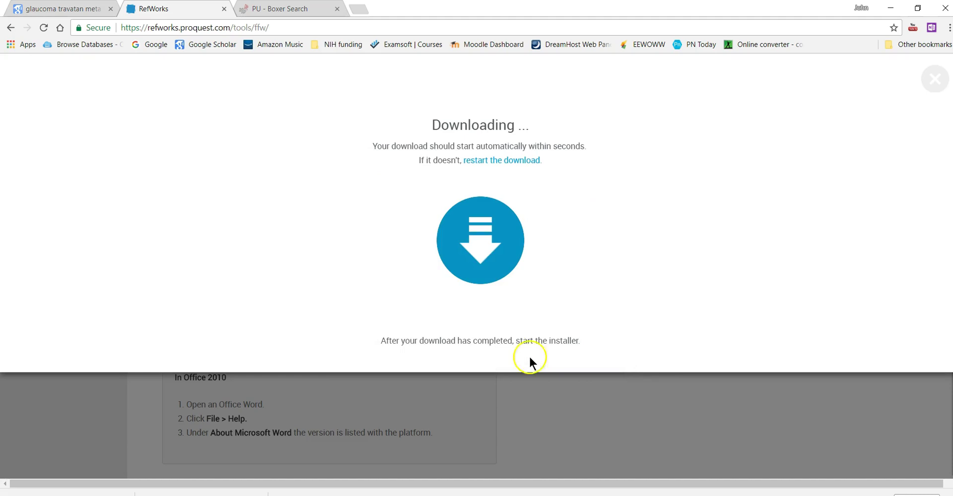
left_click(10, 28)
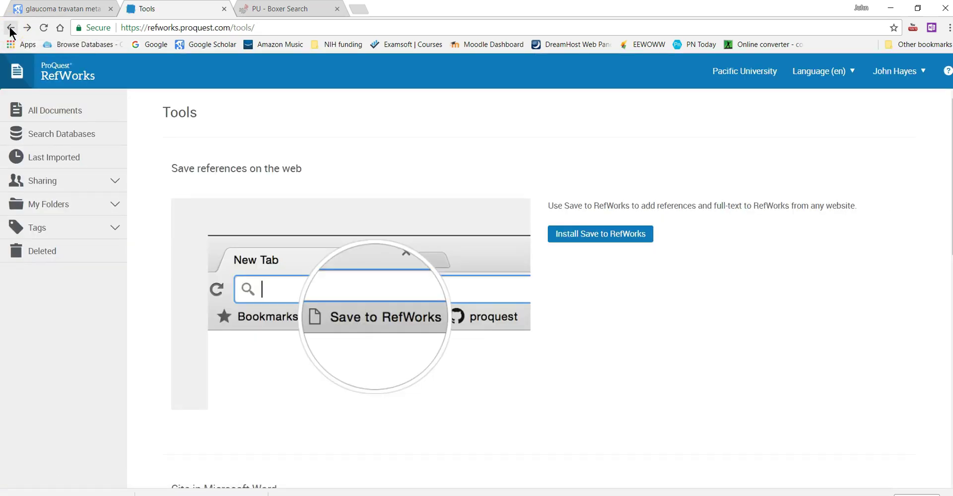
Step: Switch to Word, create a new blank document and close its Navigation pane
key("alt+Tab")
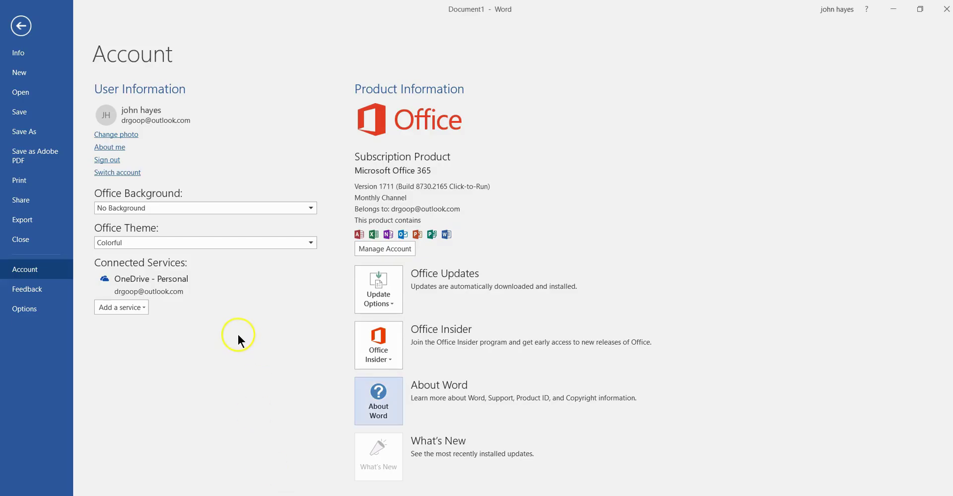
left_click(22, 77)
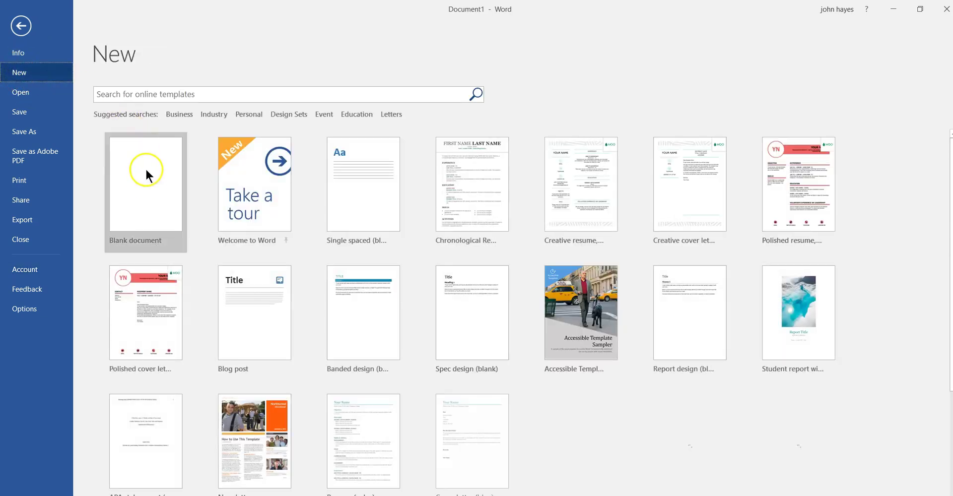
left_click(145, 168)
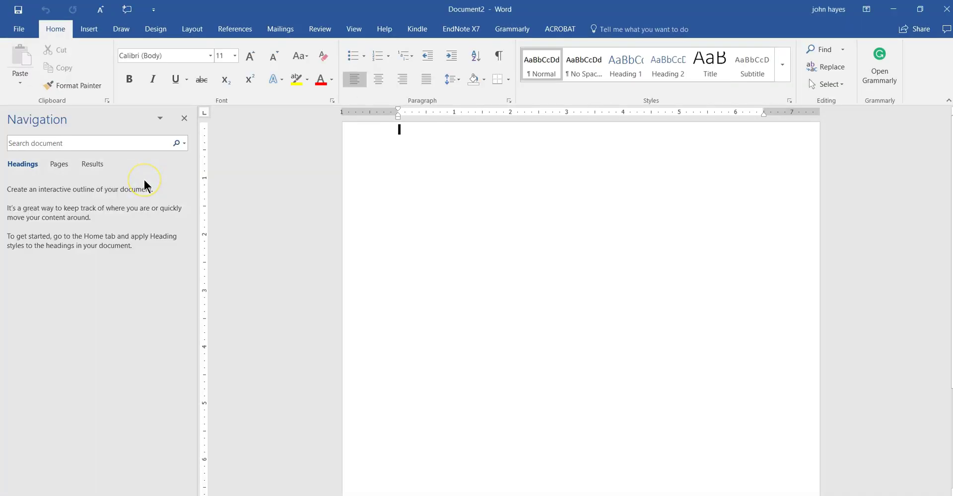
left_click(184, 117)
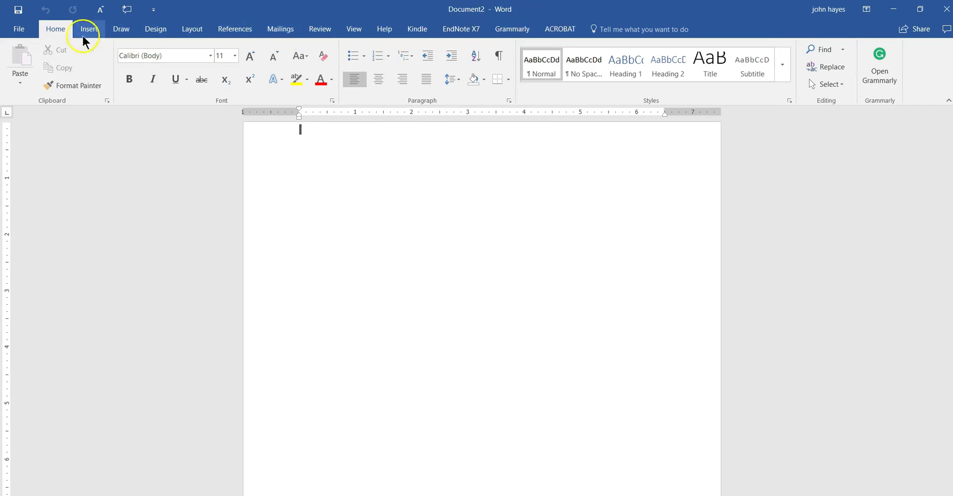
Step: Check the installed add-ins in Word's options, including the templates and global add-ins listed under Word Add-ins
left_click(18, 29)
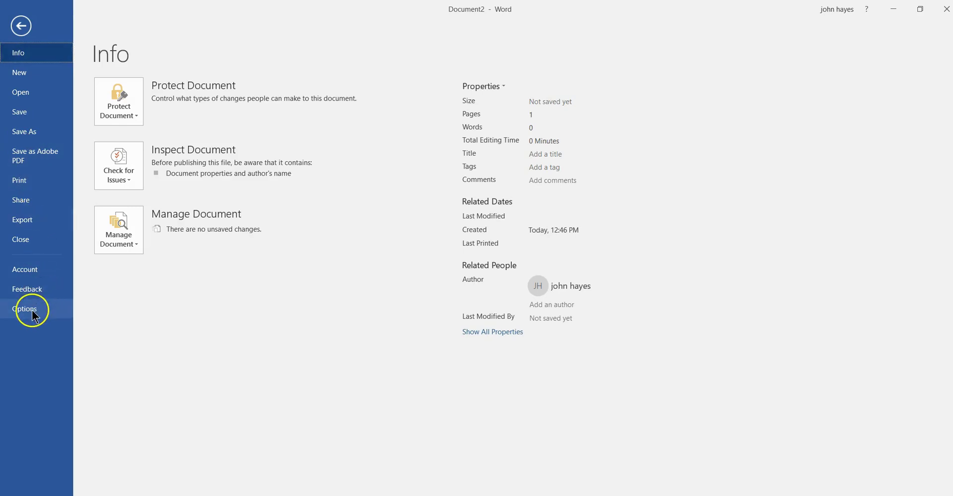
left_click(32, 311)
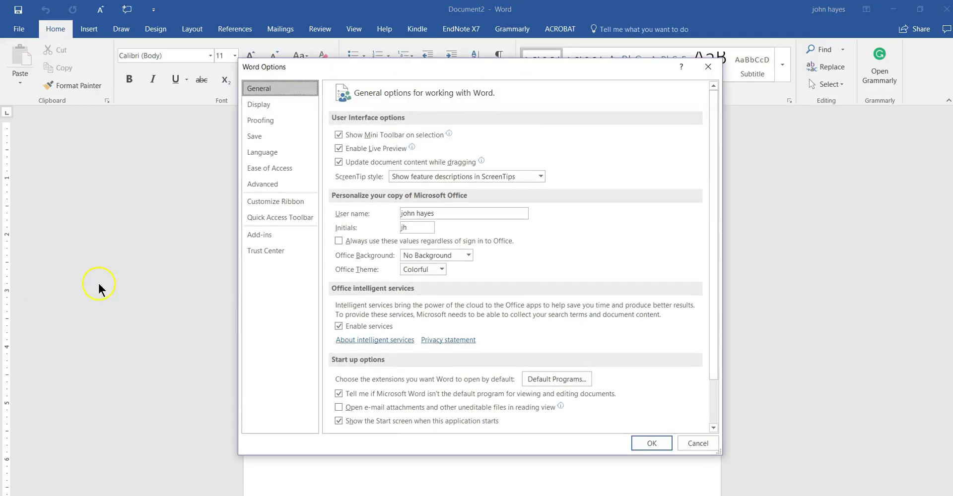
left_click(252, 241)
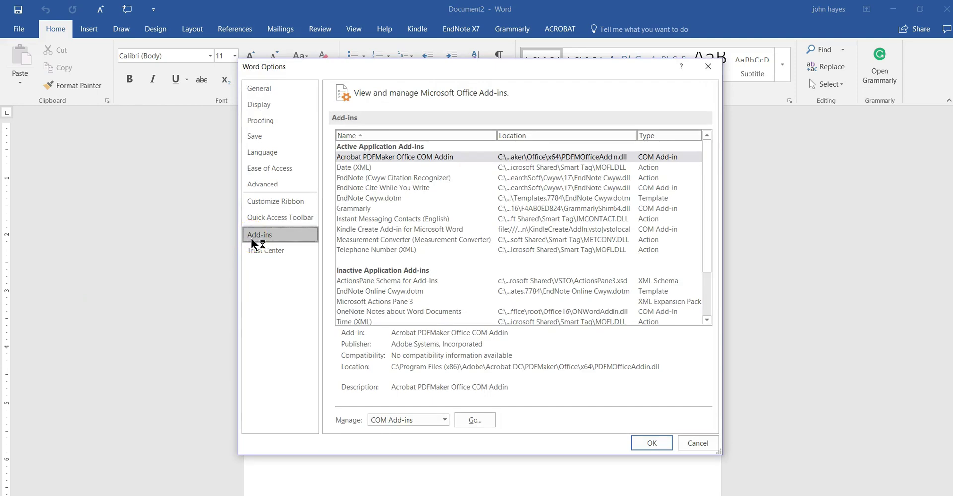
left_click(269, 262)
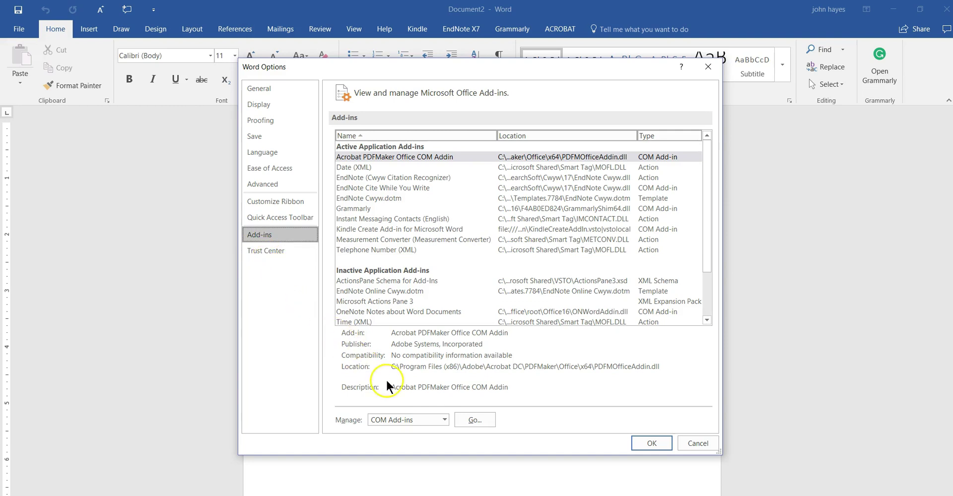
left_click(445, 420)
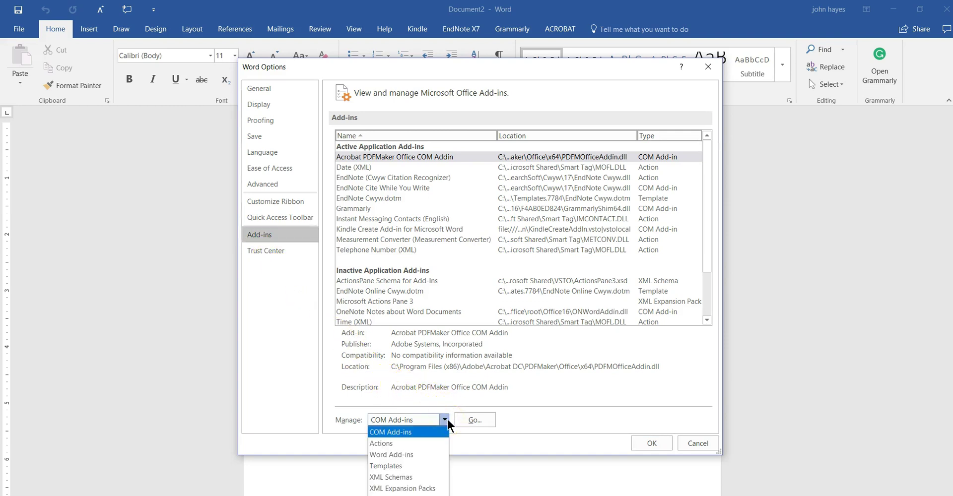
left_click(424, 454)
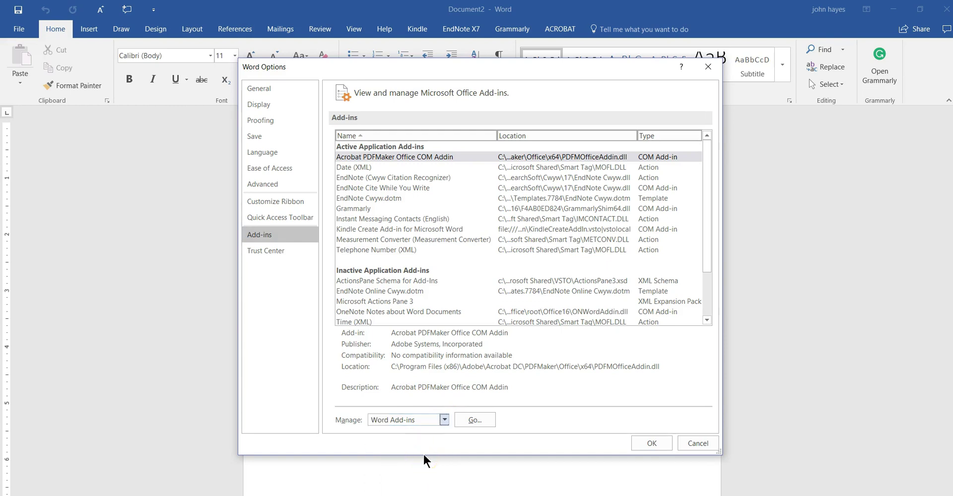
left_click(472, 420)
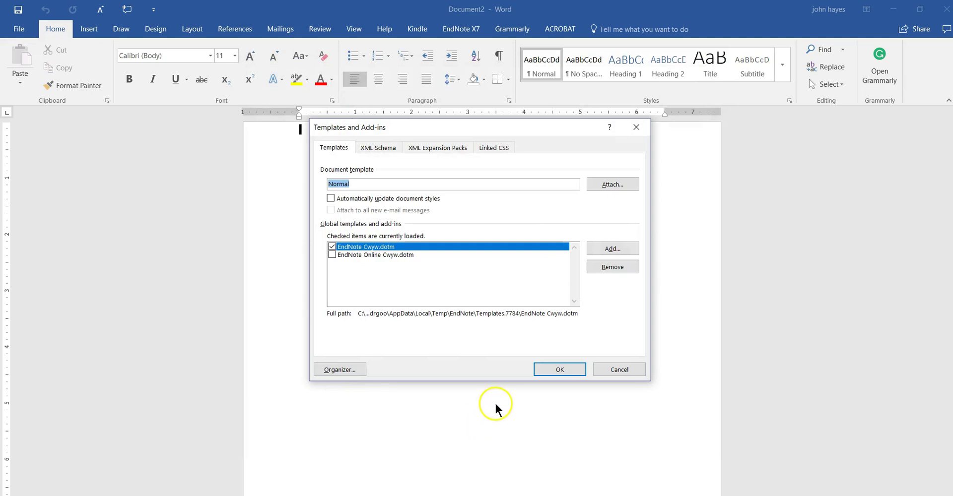
left_click(559, 371)
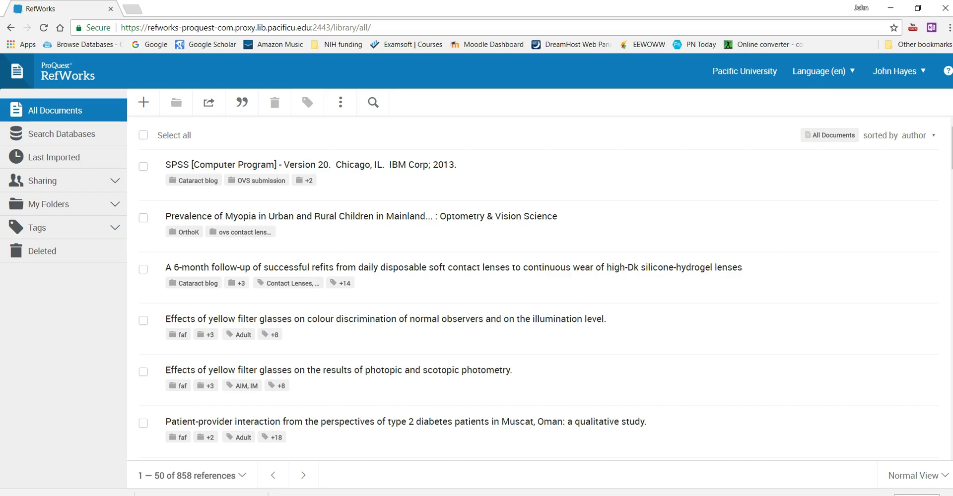
Step: Open the RefWorks Tools page in the browser and get the Cite in Google Docs add-on's store page
left_click(338, 100)
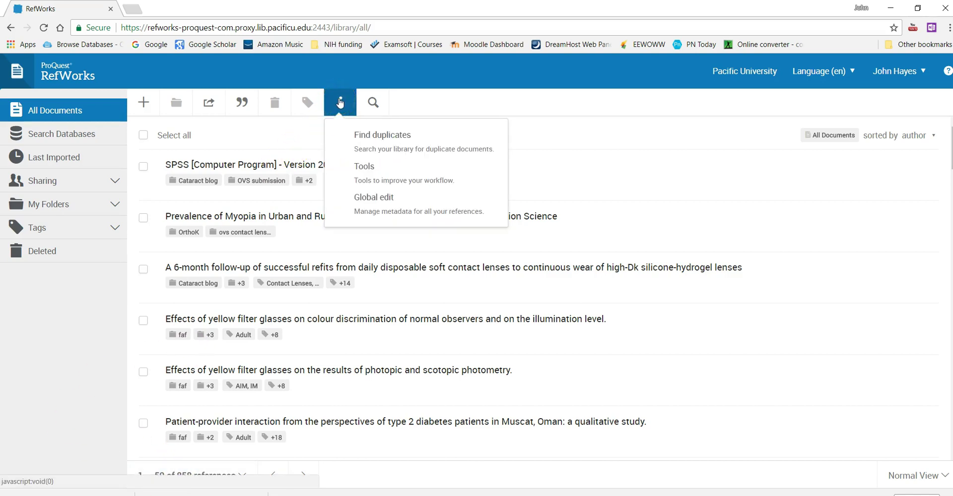
left_click(367, 168)
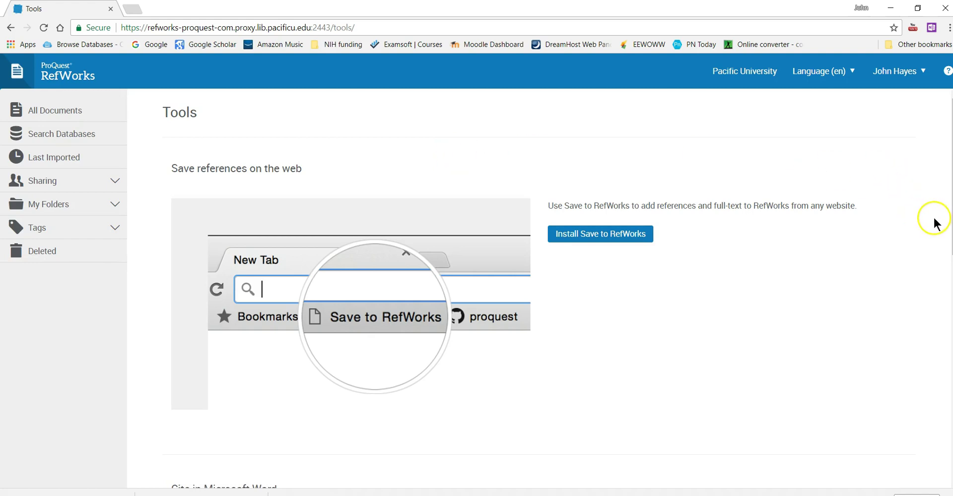
scroll(946, 220, "down", 5)
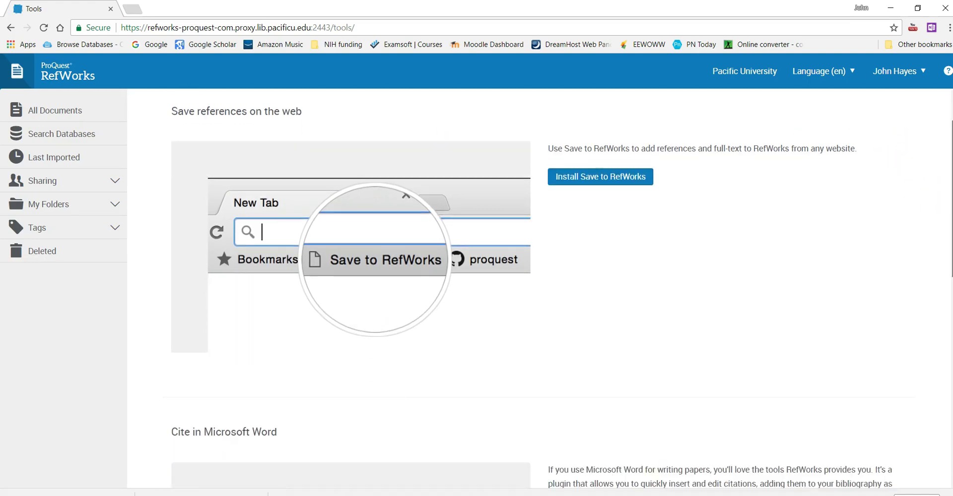
scroll(946, 220, "down", 3)
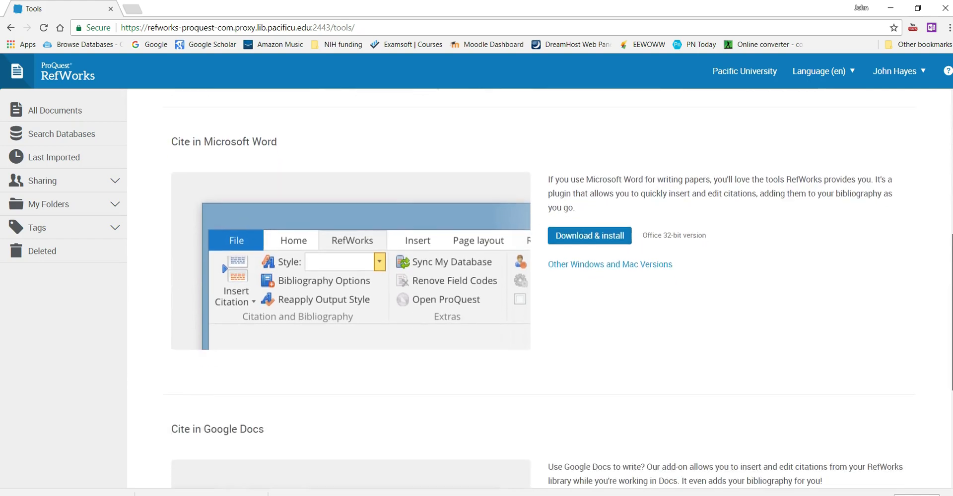
scroll(538, 306, "down", 4)
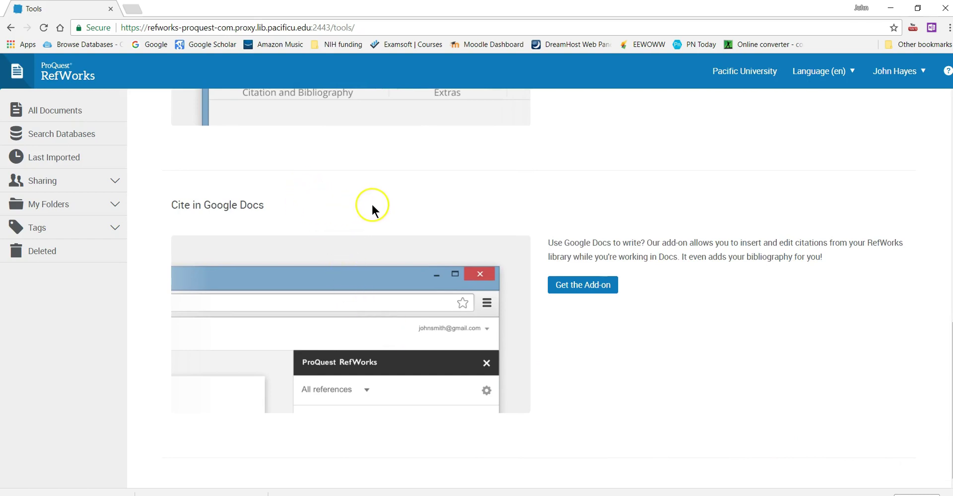
left_click(578, 287)
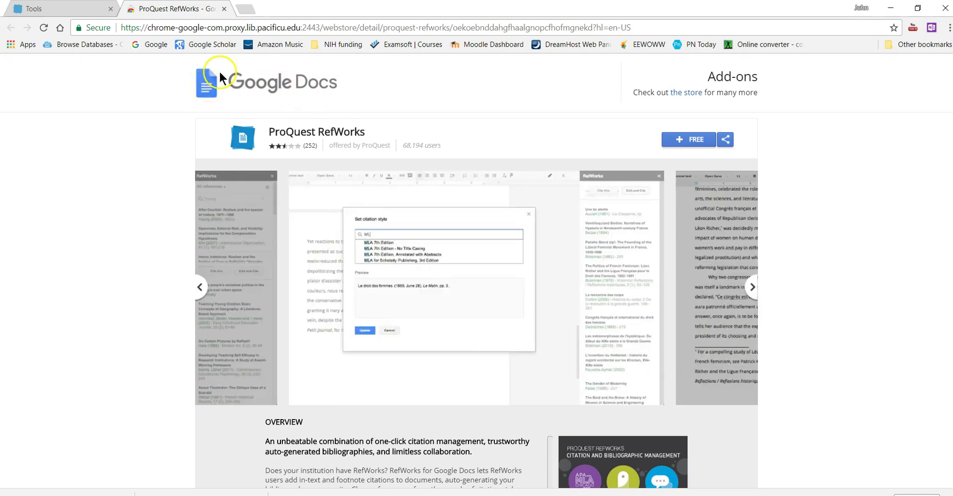
Step: Open Google Drive in a new browser tab and create a blank Google Docs document
left_click(246, 11)
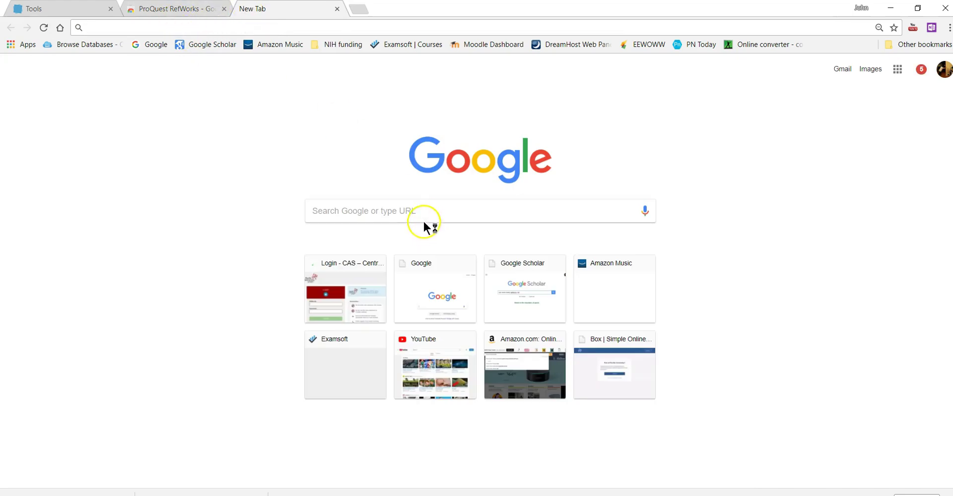
left_click(898, 70)
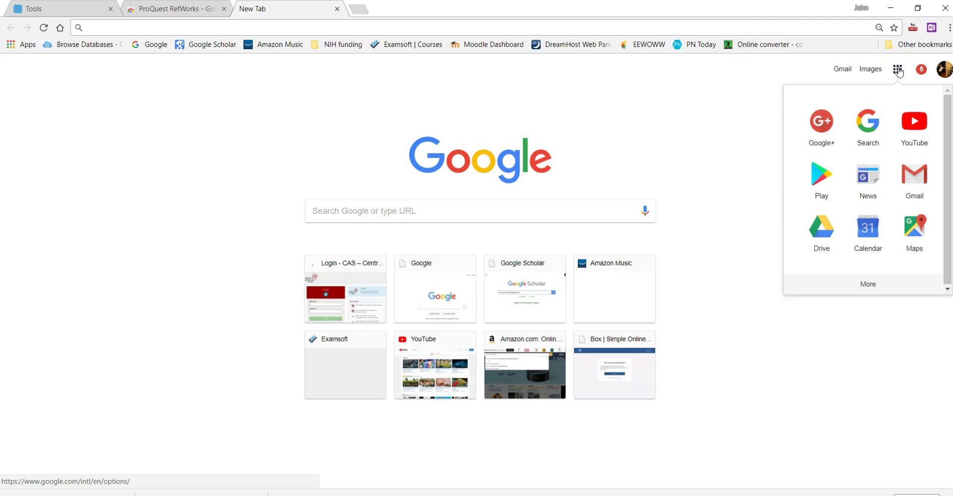
left_click(820, 237)
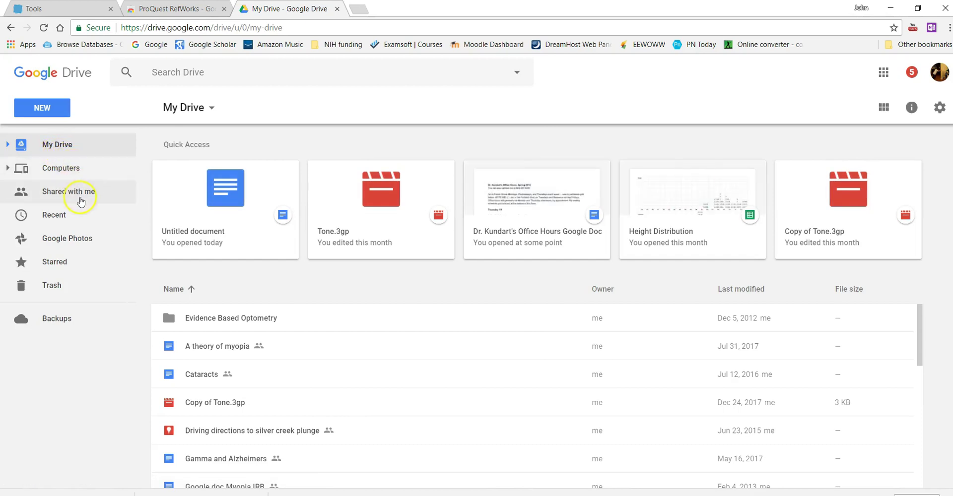
left_click(43, 110)
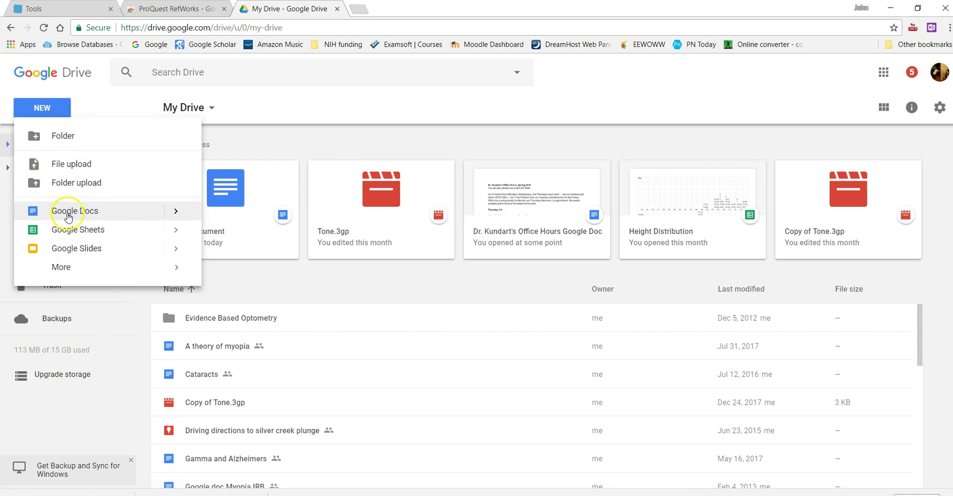
left_click(67, 212)
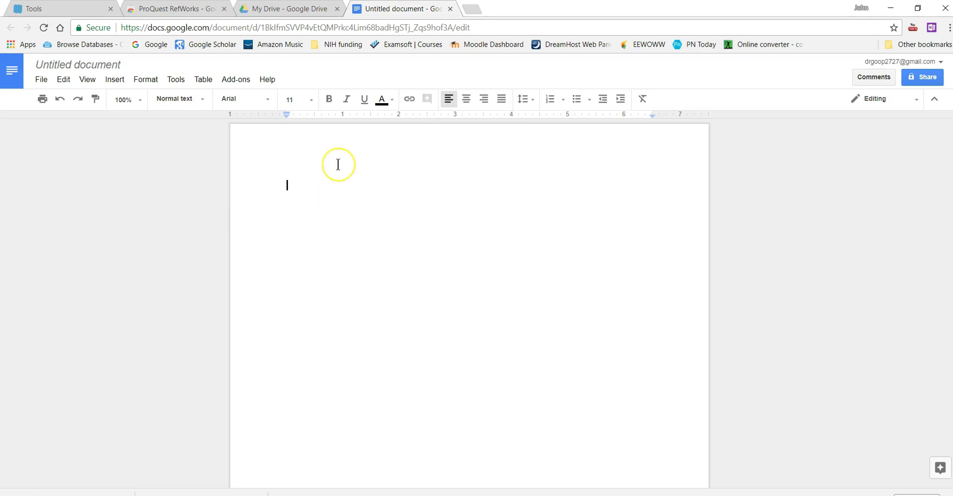
Step: Write the sentence "Travatan is a drug for glaucoma." in the new document
type("T")
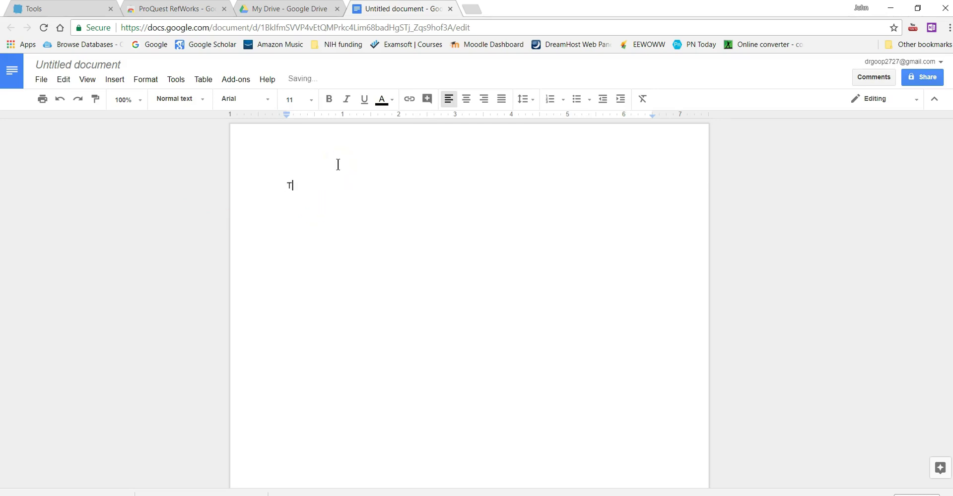
type("ravatan ")
type("is ")
type("a drug for")
type(" gl")
type("au")
type("coma.")
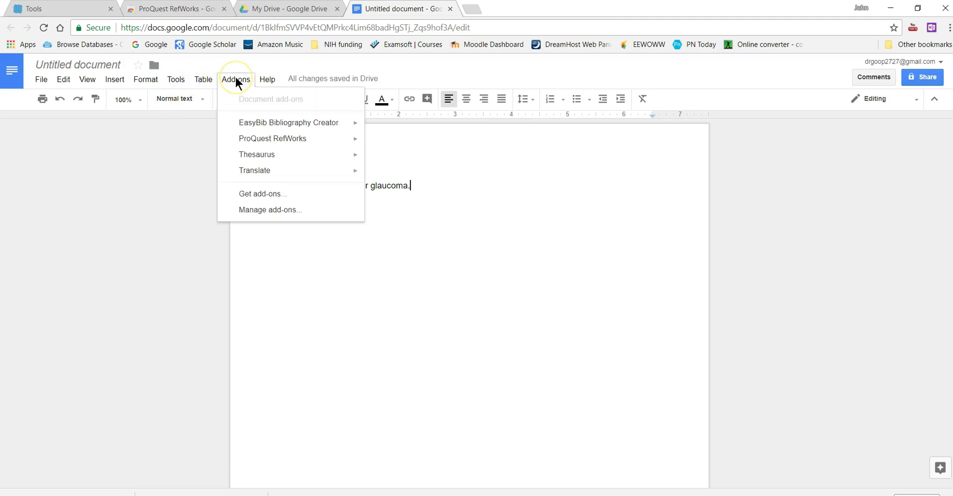
Step: Open the ProQuest RefWorks add-on's citation manager in the document
mouse_move(263, 140)
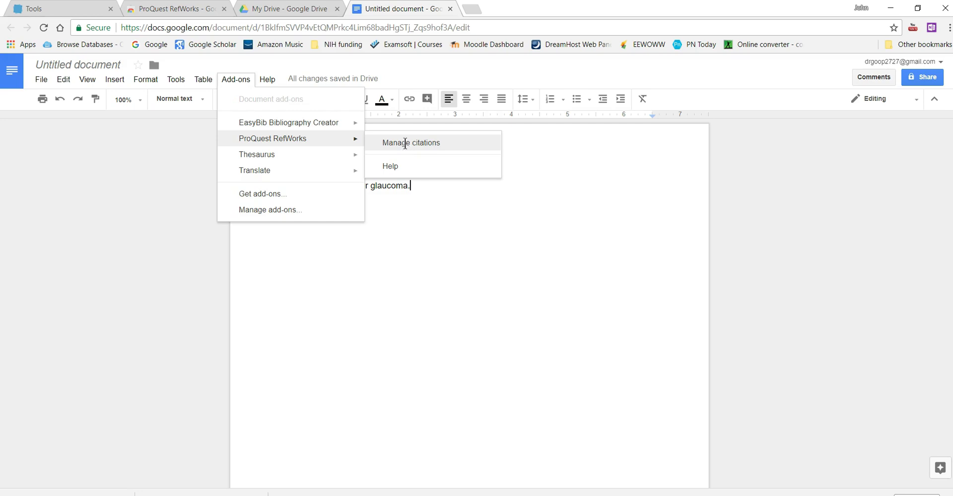
left_click(405, 143)
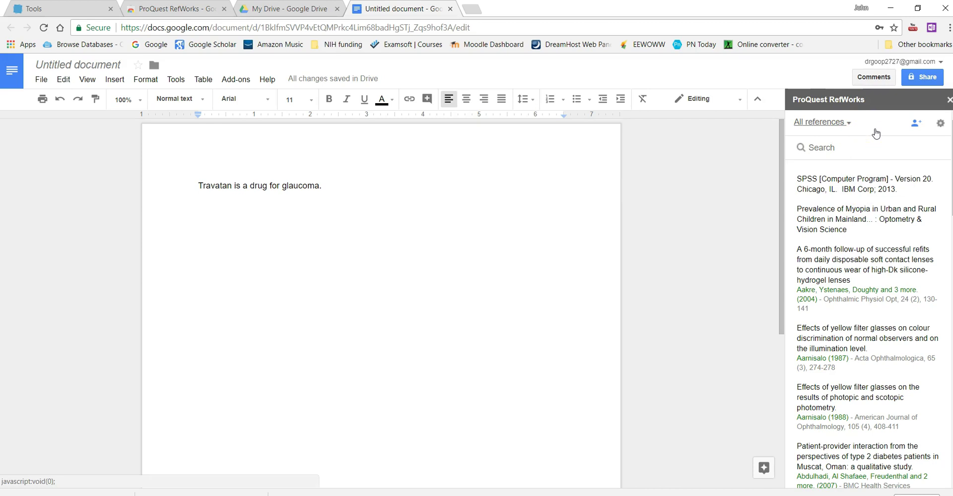
mouse_move(858, 218)
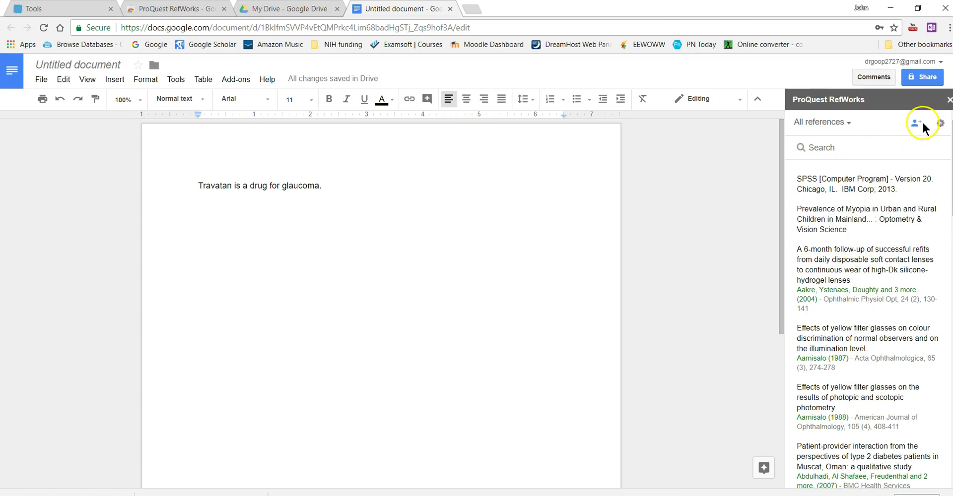
Step: Filter the references to the Glaucoma treatment folder and cite the 2006 travoprost meta-analysis after the Travatan sentence
left_click(848, 123)
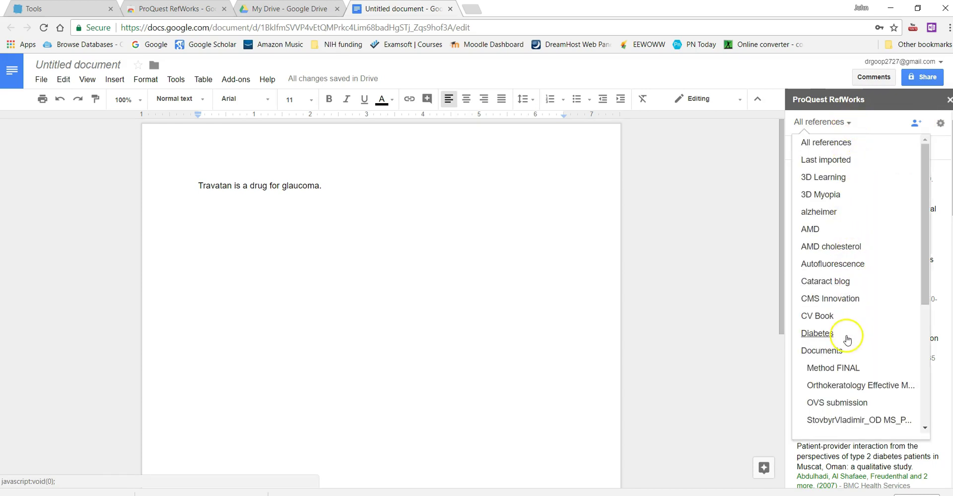
left_click(924, 427)
left_click(925, 427)
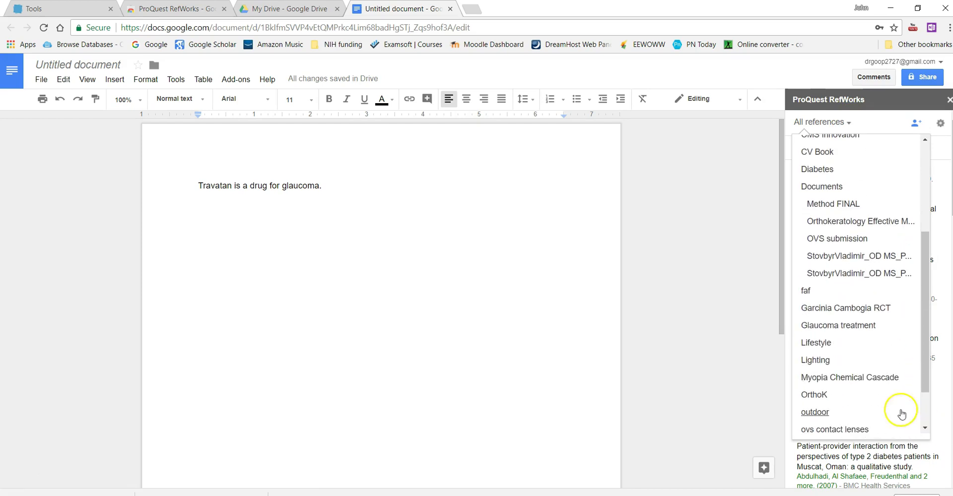
left_click(816, 325)
mouse_move(824, 189)
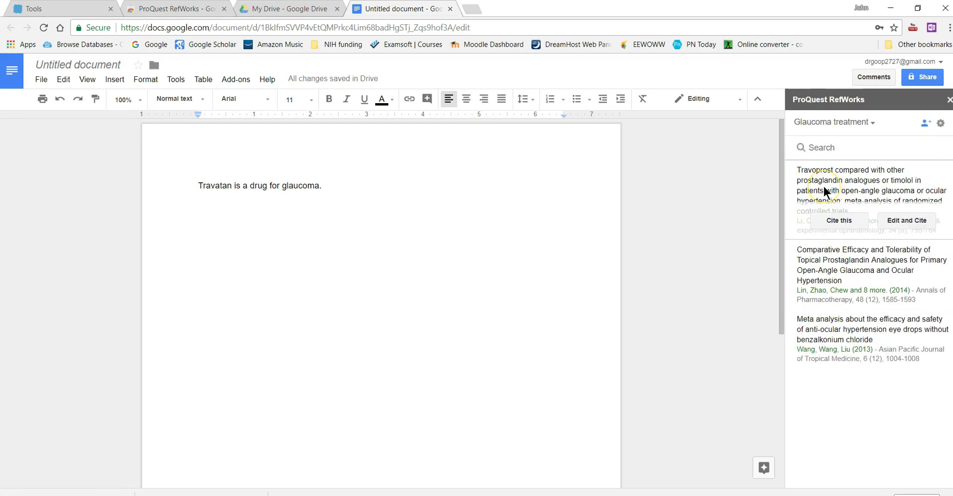
left_click(835, 222)
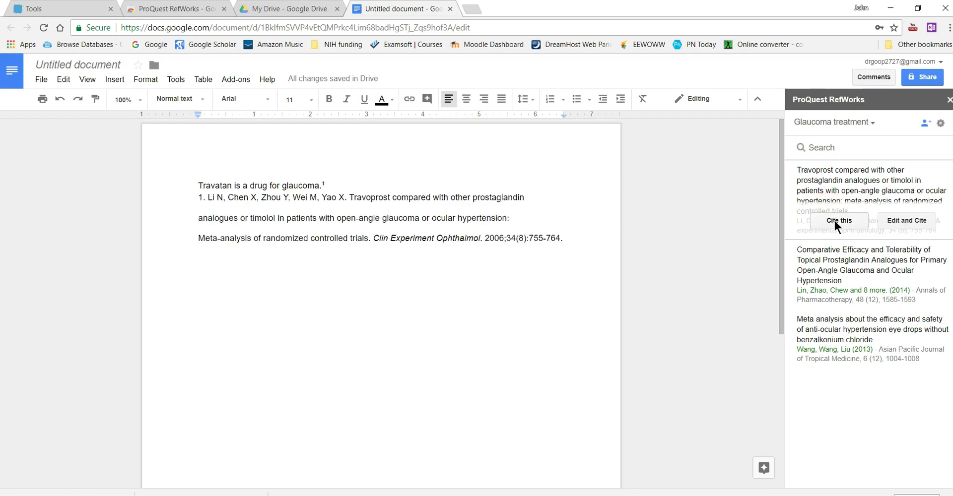
Step: Add the sentence "We would like to look at comparative efficacy." on a new line below the Travatan sentence
left_click(349, 184)
key("Return")
key("Return")
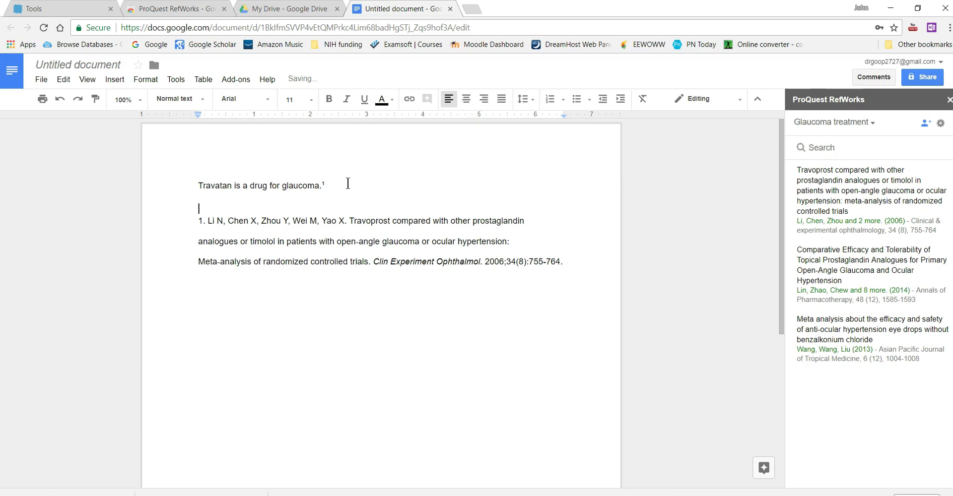
type("Wew")
key("BackSpace")
type("would like to look a")
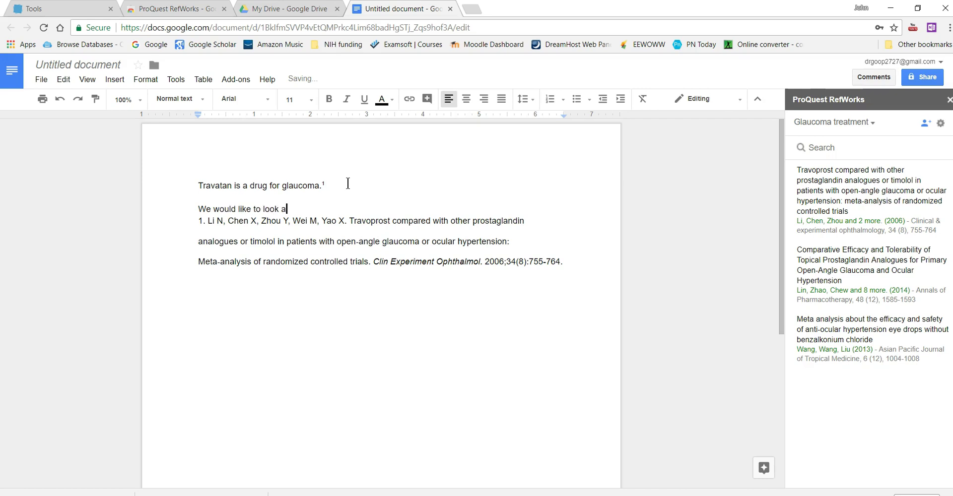
type("t comparative efficacy")
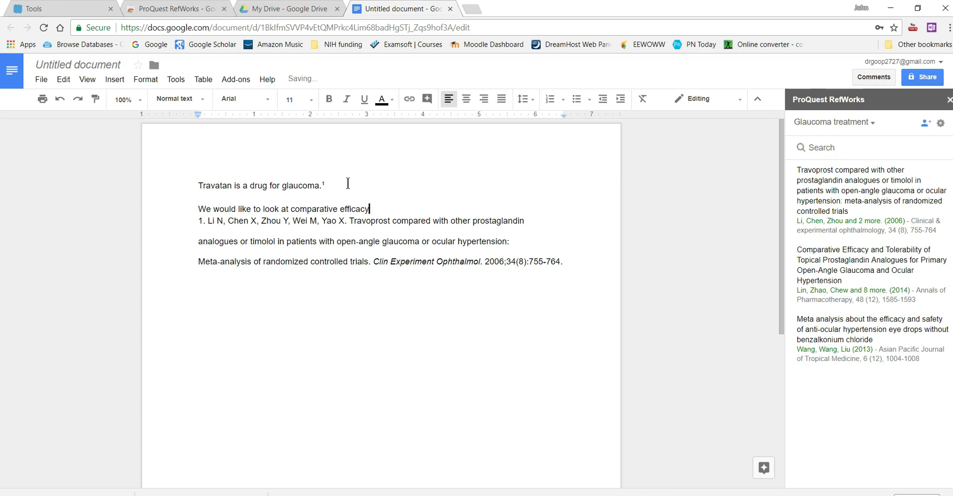
type(".")
Step: Cite the 2014 article on comparative efficacy of topical prostaglandin analogues after the new sentence, and insert space above the bibliography
mouse_move(819, 250)
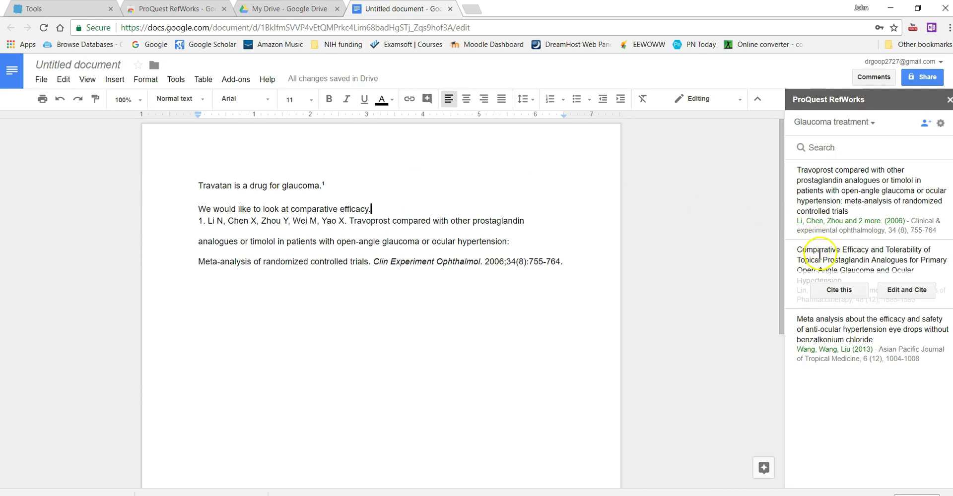
left_click(834, 291)
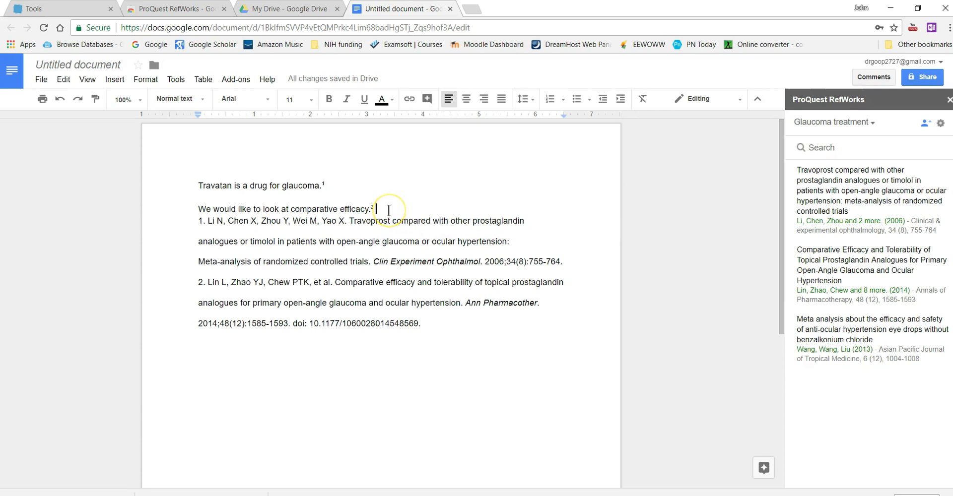
key("Return")
key("Return")
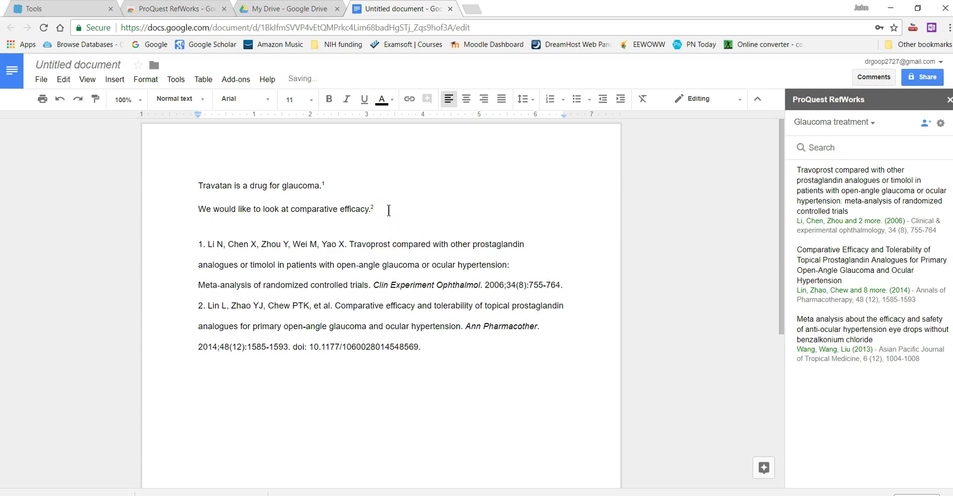
left_click(399, 353)
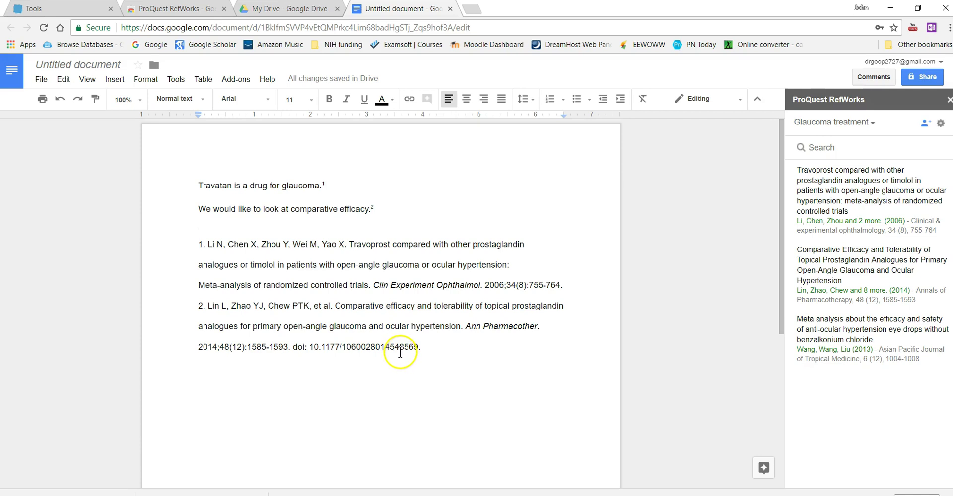
Step: Open the add-on's citation style settings and search for the style "ovs"
left_click(941, 124)
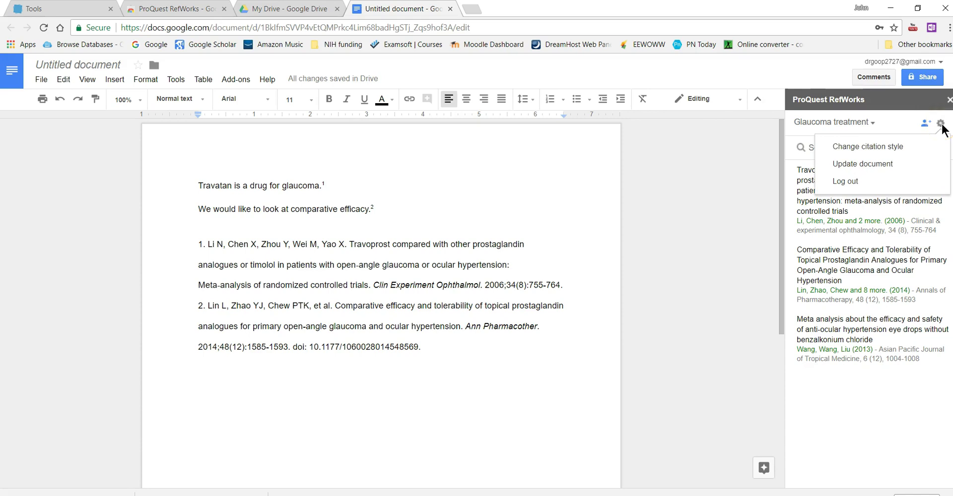
left_click(871, 148)
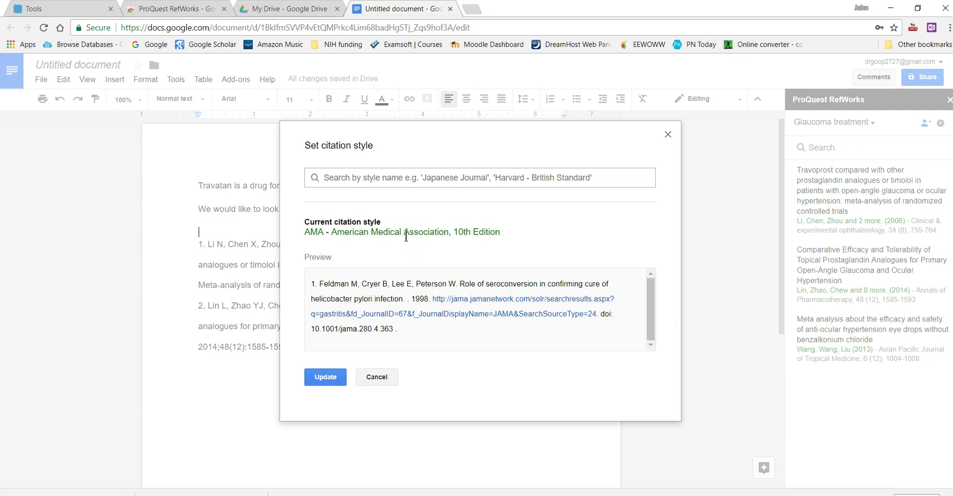
left_click(353, 175)
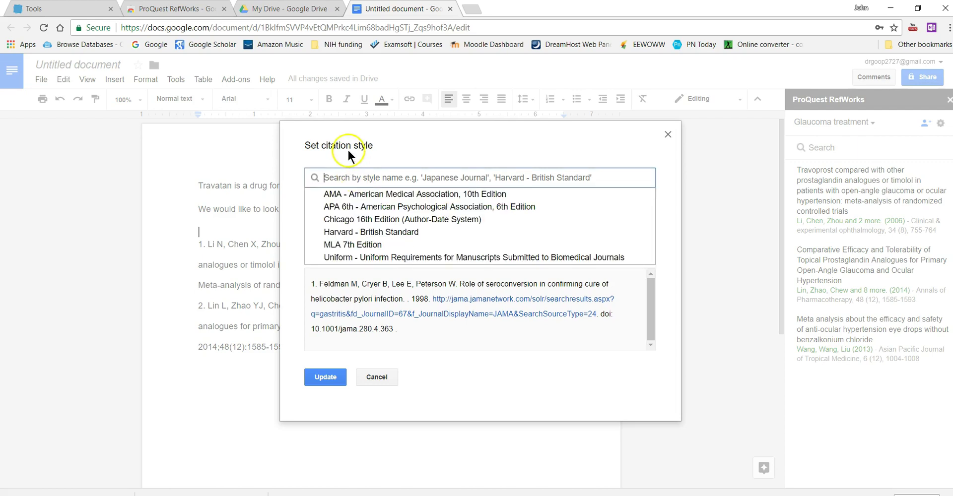
type("ovs")
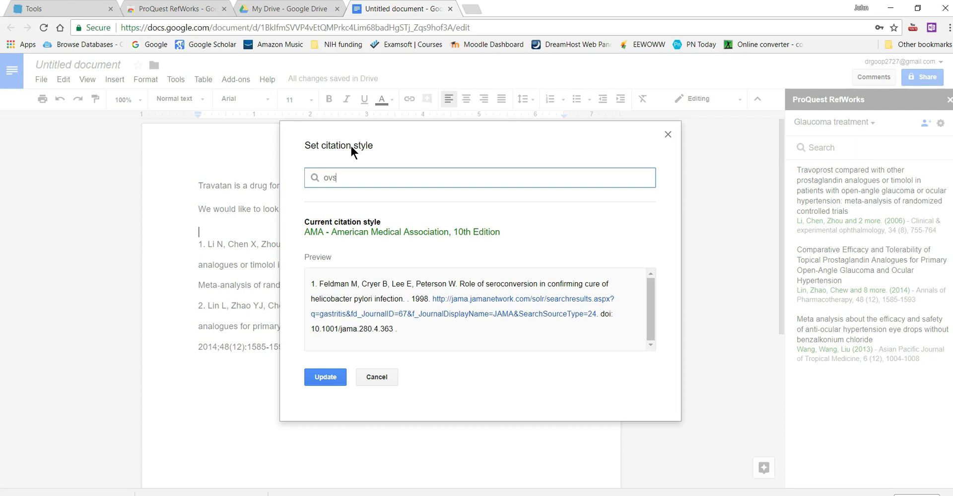
Step: Search for "apa" instead and update the document to the APA 6th - American Psychological Association, 6th Edition style
key("BackSpace")
key("BackSpace")
key("BackSpace")
type("apa")
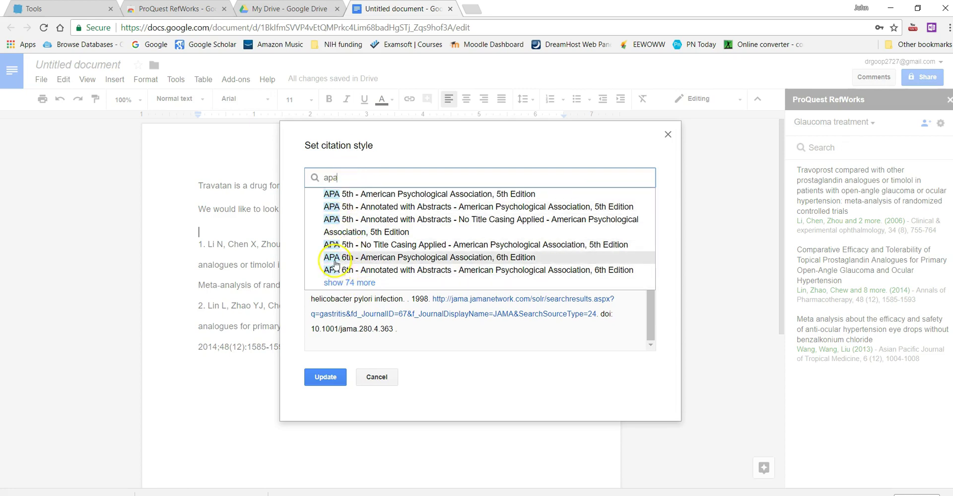
left_click(333, 264)
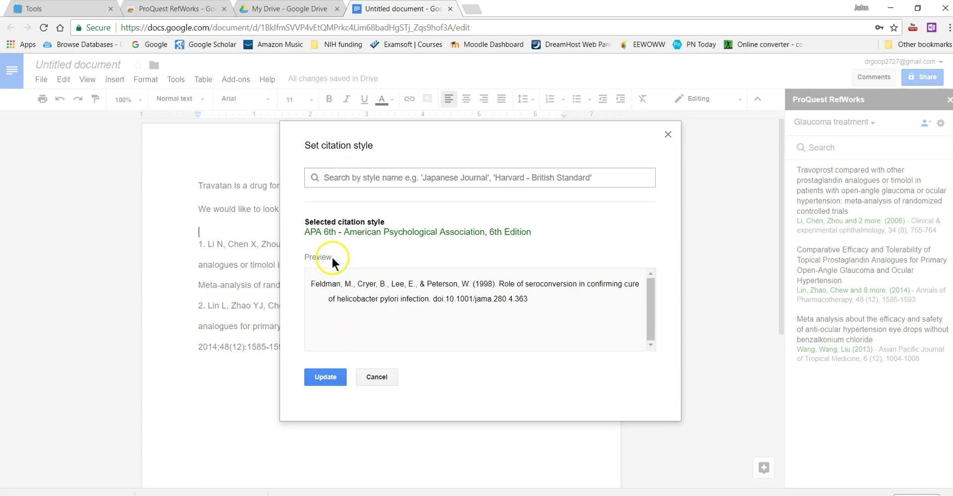
left_click(323, 379)
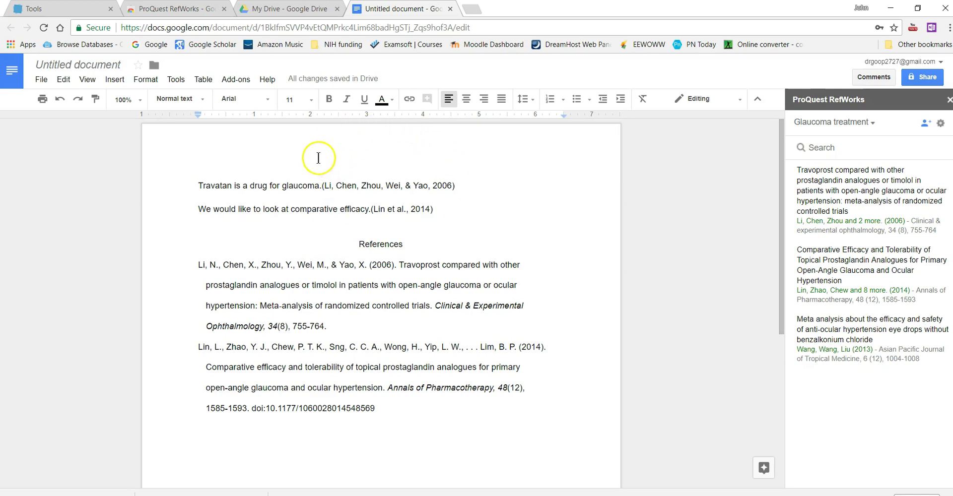
Step: Close the add-on's store page and return from the RefWorks Tools page to the reference library
left_click(178, 10)
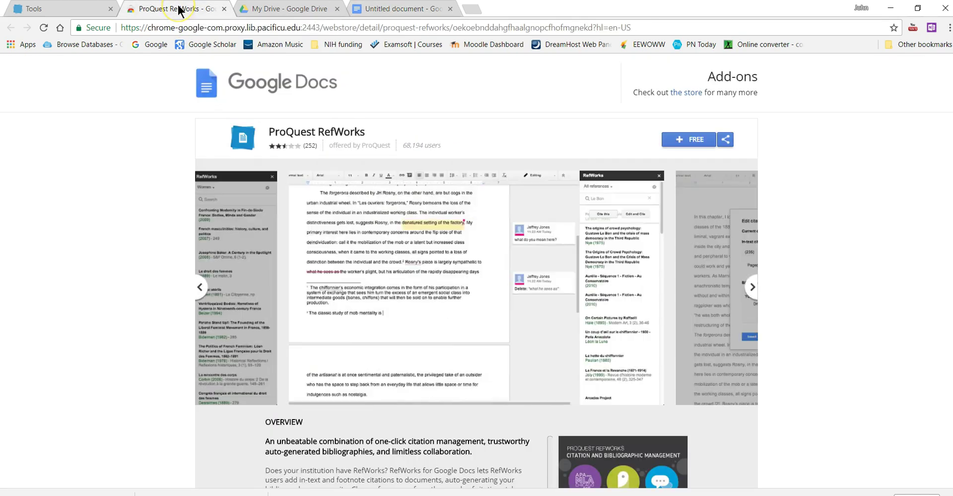
left_click(224, 9)
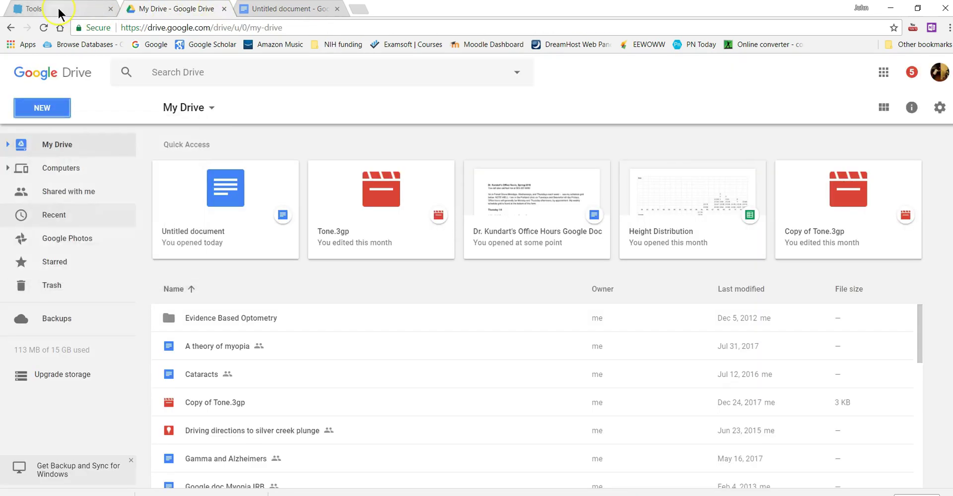
left_click(59, 11)
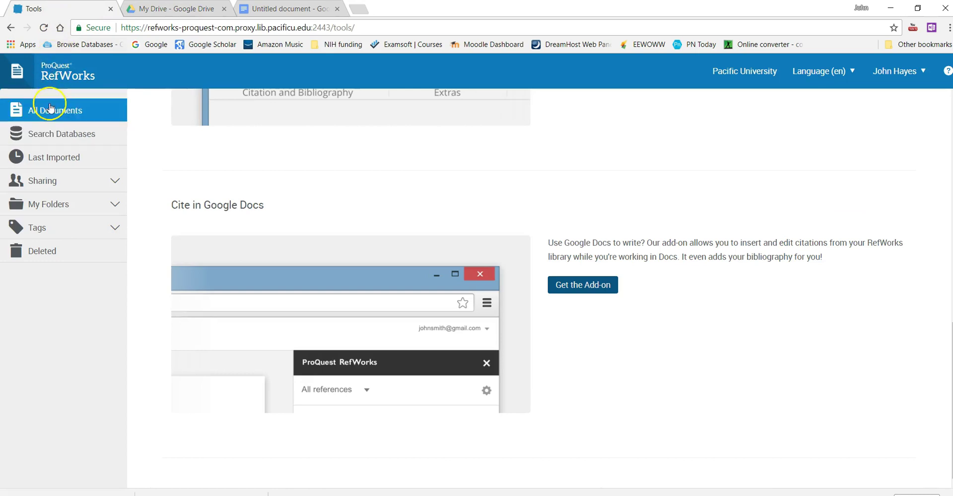
left_click(11, 27)
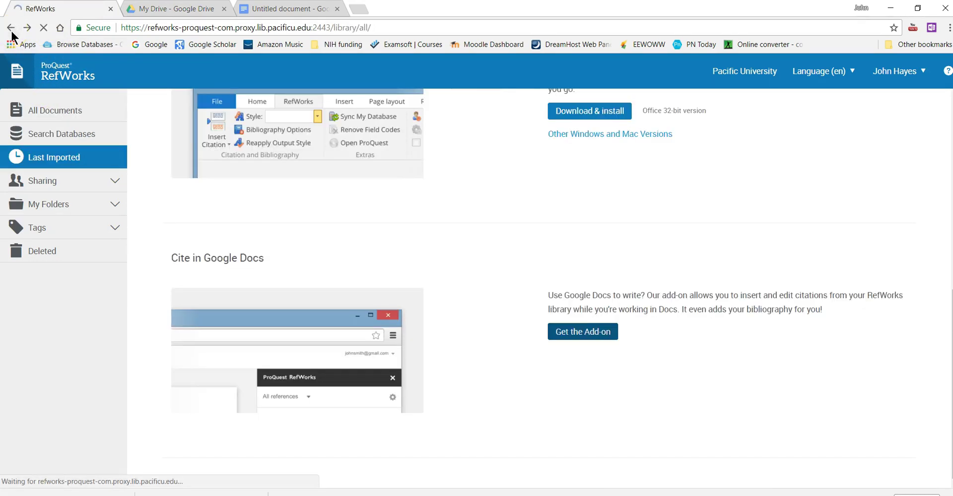